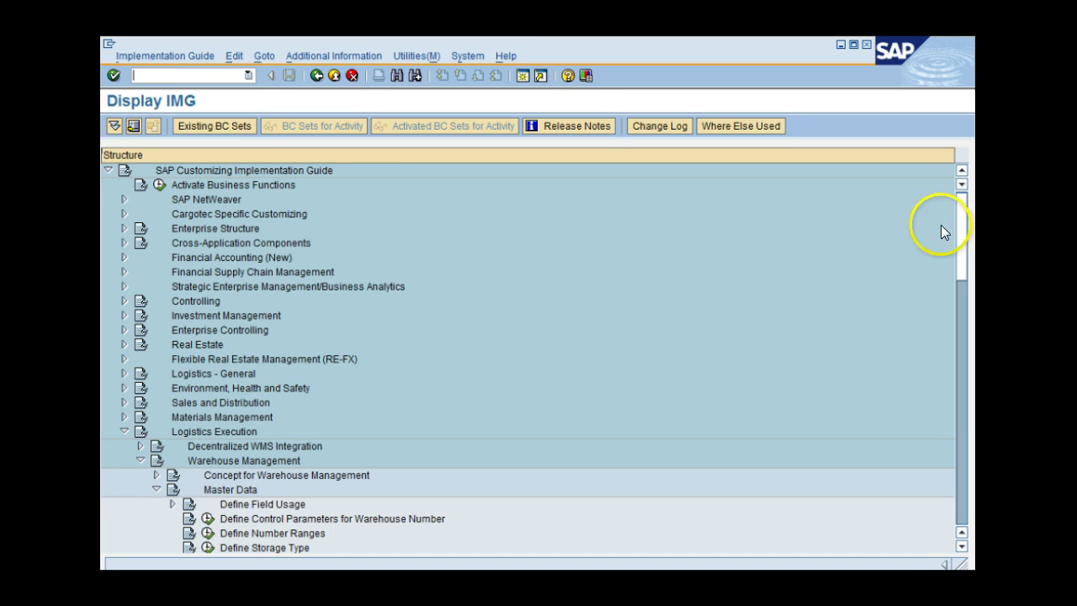
- Scroll the IMG tree to Logistics Execution > Warehouse Management > Master Data and its Material activities
left_click_drag(962, 224, 962, 263)
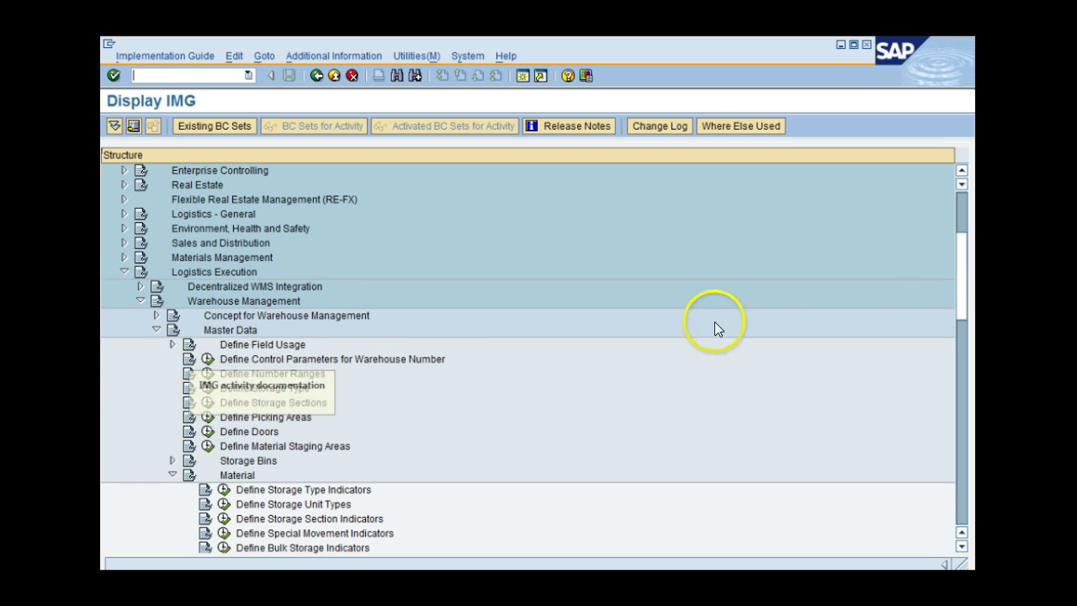
- Re-expand the Warehouse Management and Material branches and open Define Special Movement Indicators
left_click_drag(962, 293, 965, 305)
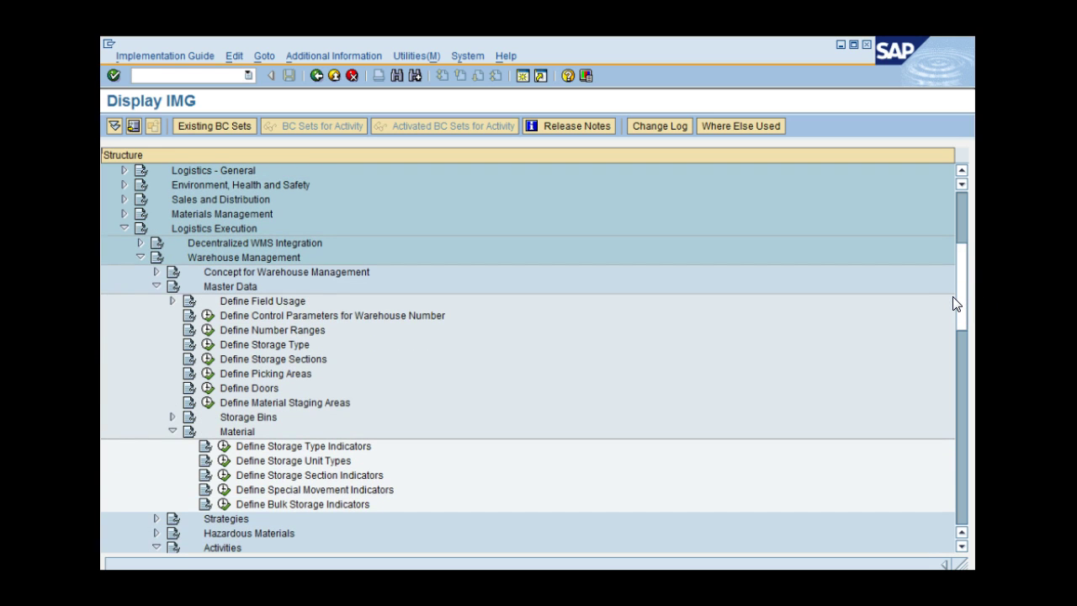
left_click(963, 347)
left_click(142, 257)
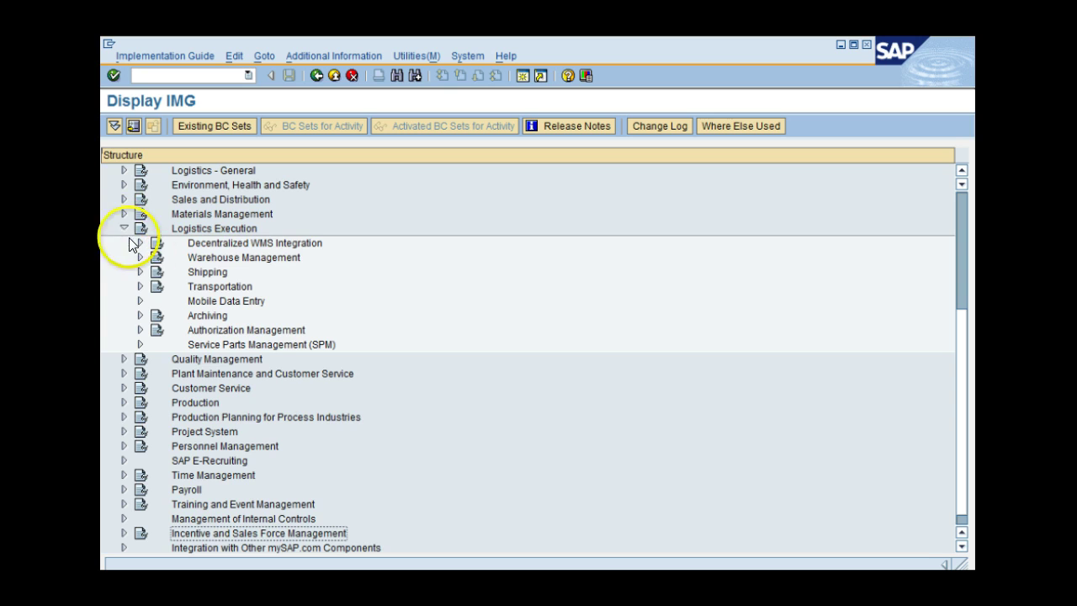
left_click(139, 257)
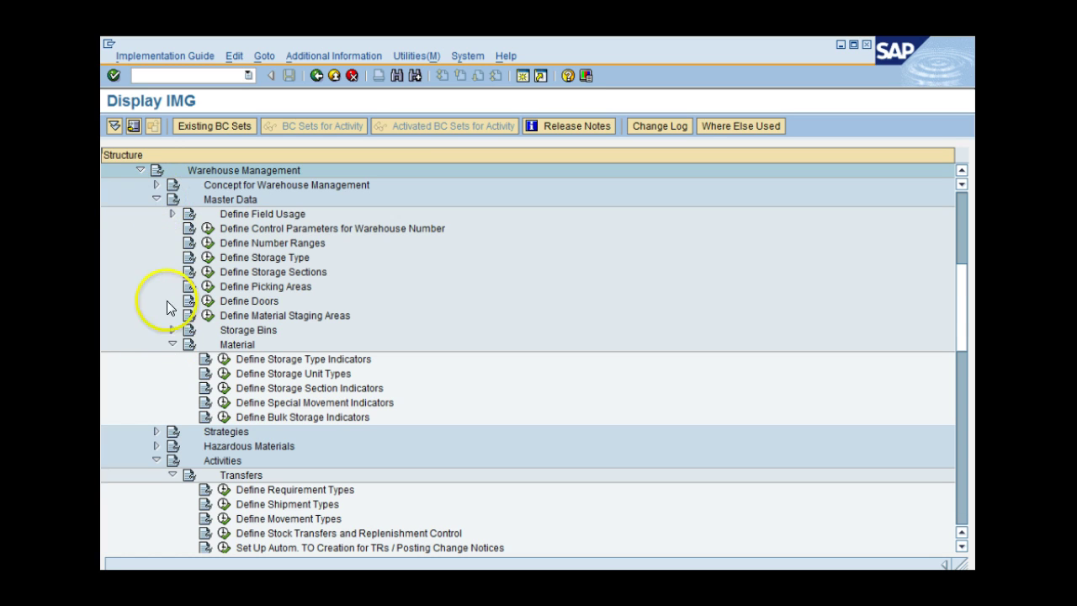
left_click(173, 344)
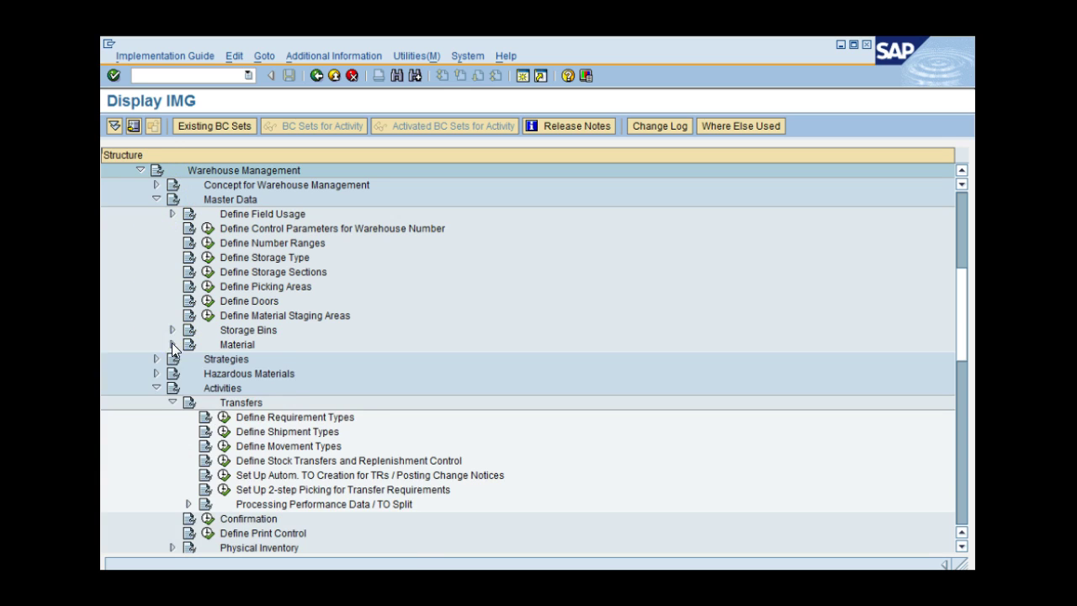
left_click(173, 344)
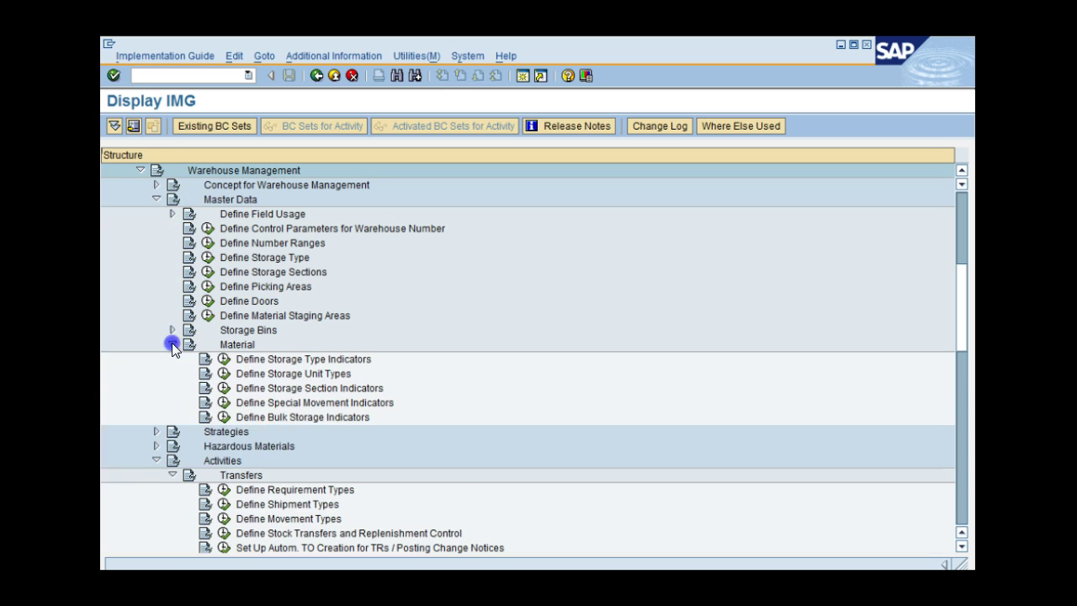
left_click(223, 403)
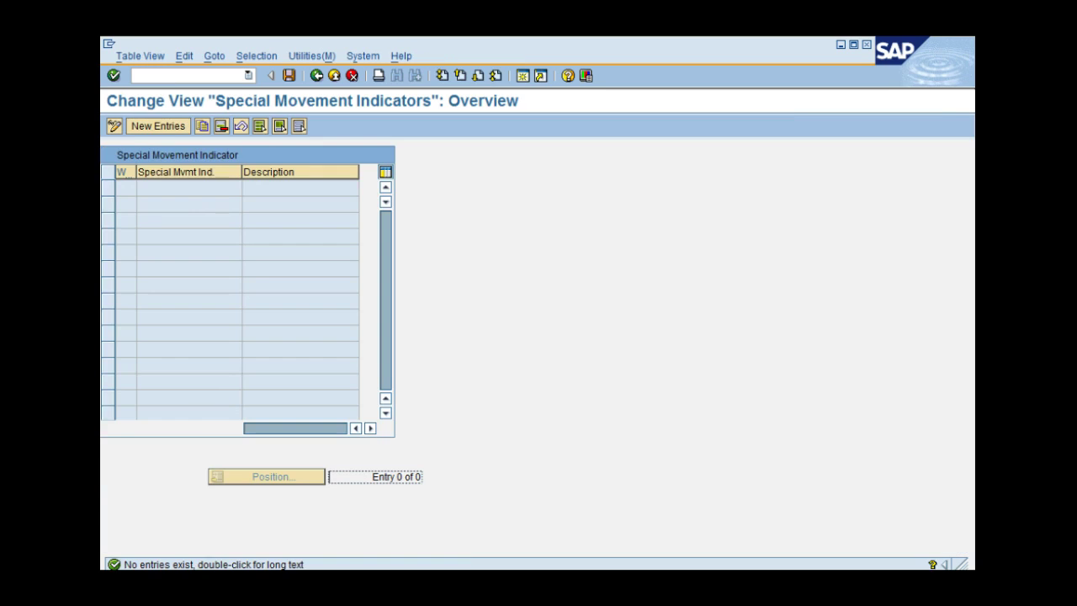
- Add special movement indicator A, described 'Direct putaway', for warehouse 001
left_click(153, 128)
left_click(123, 187)
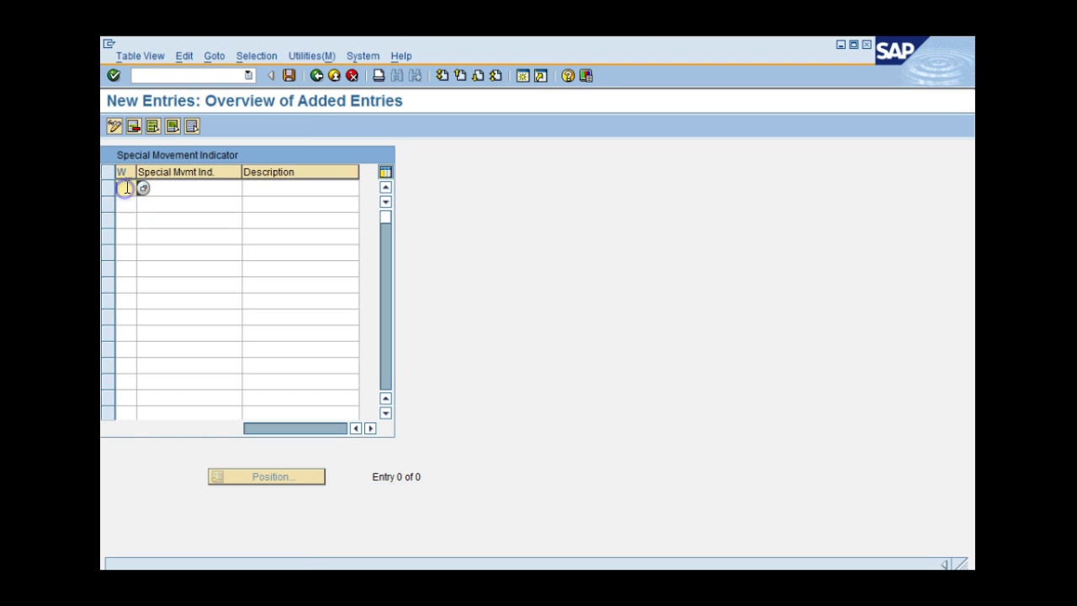
type("001")
left_click(224, 187)
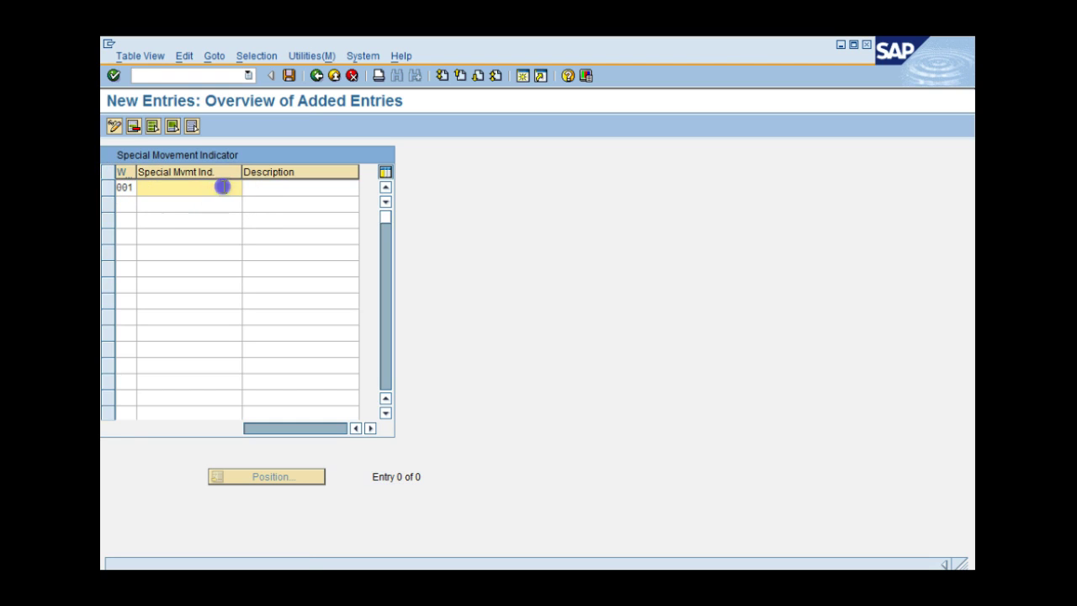
type("A")
left_click(262, 189)
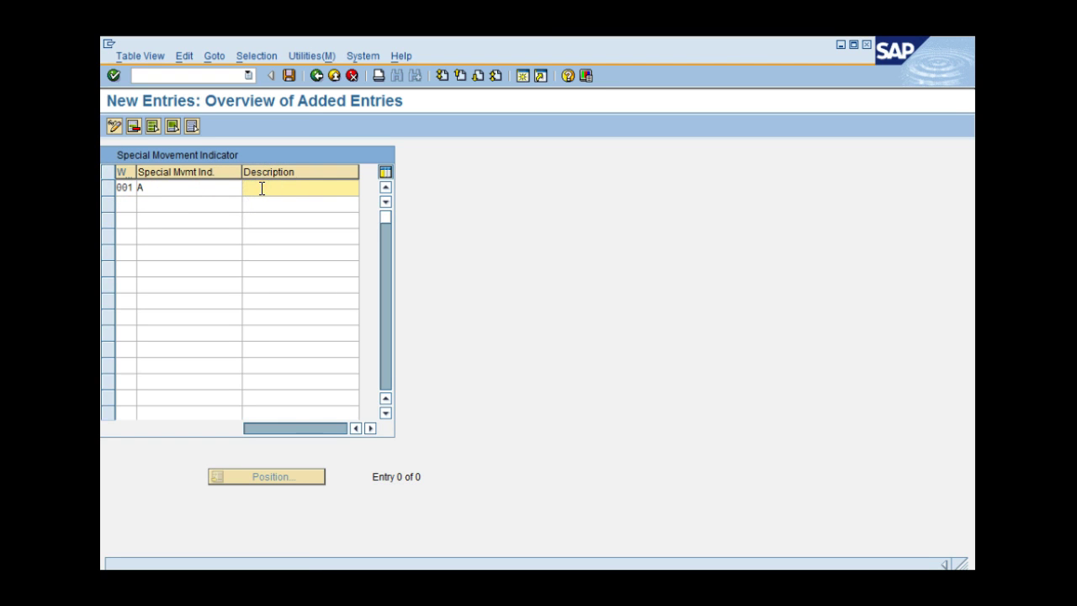
type("Direct putaway")
left_click(538, 229)
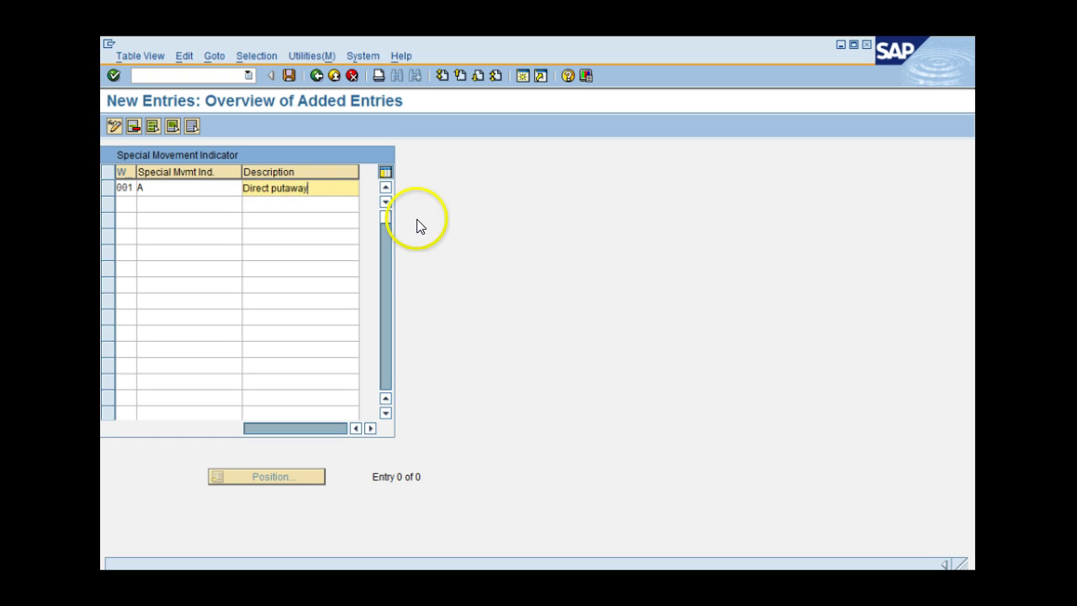
key("Return")
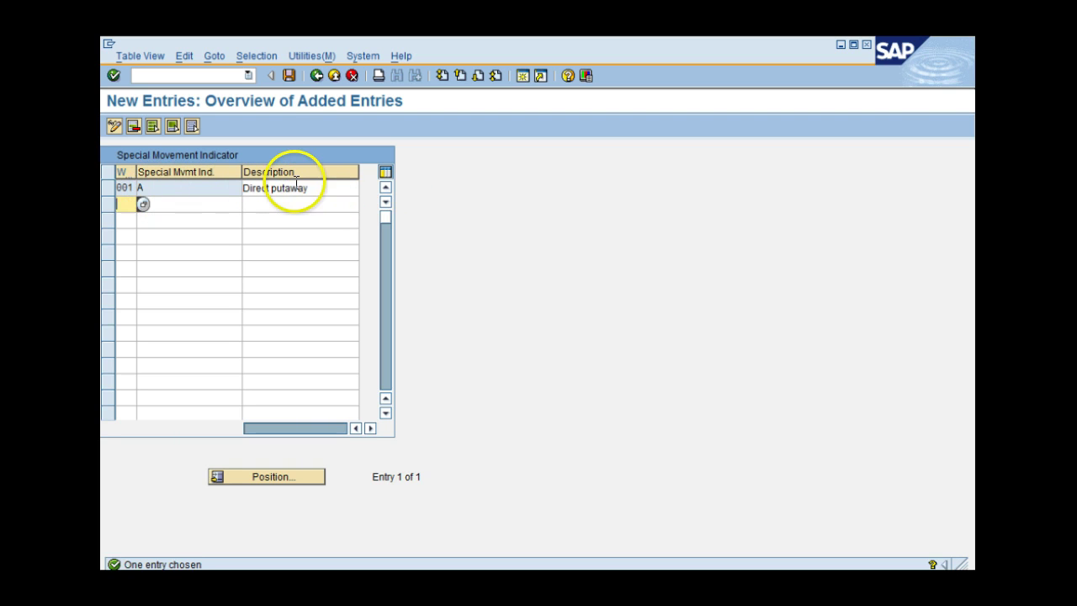
- Save indicator A and return to the IMG structure
left_click(289, 75)
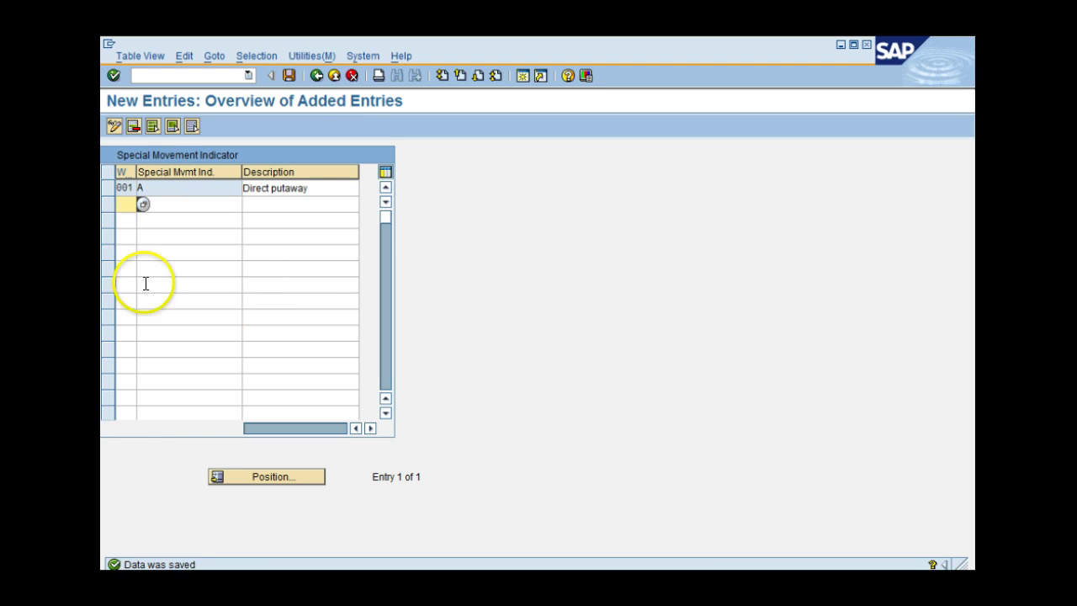
left_click(317, 75)
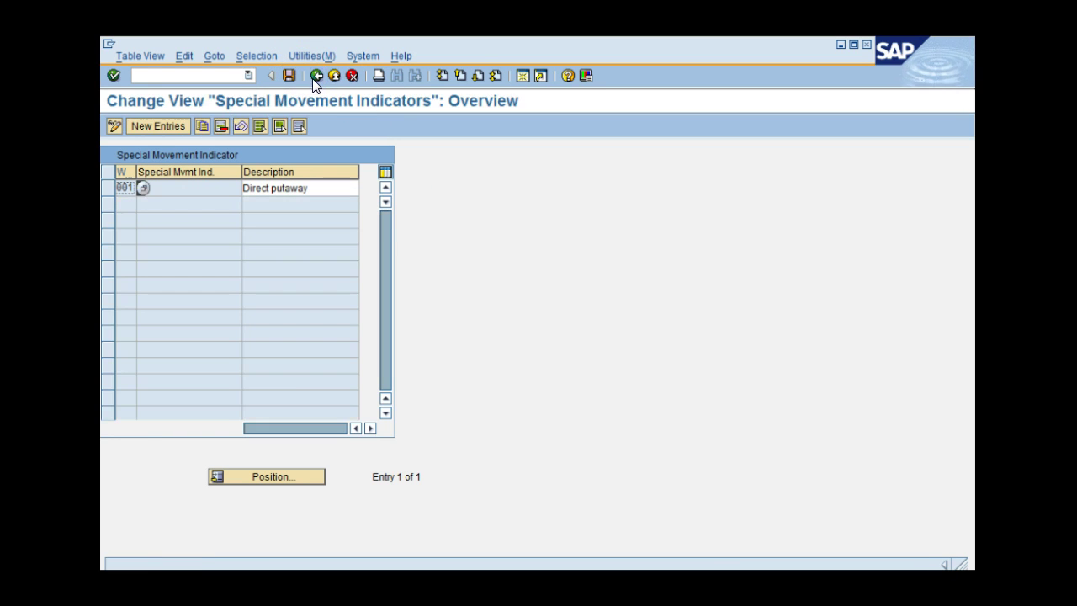
left_click(317, 75)
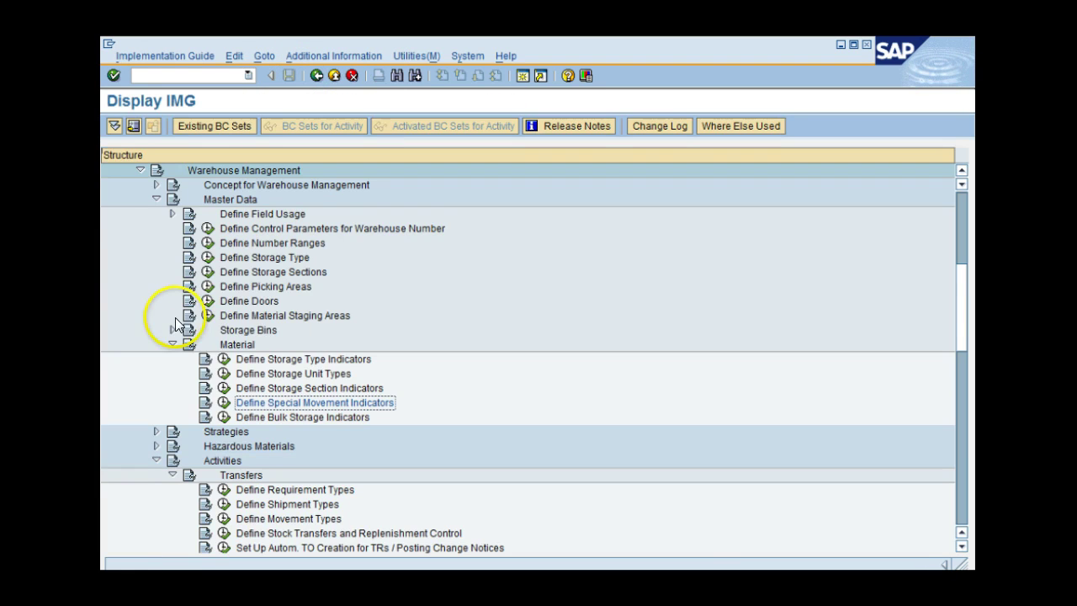
- Open Transfers > Define Movement Types and select movement type 101 as the template
scroll(166, 324, "down", 4)
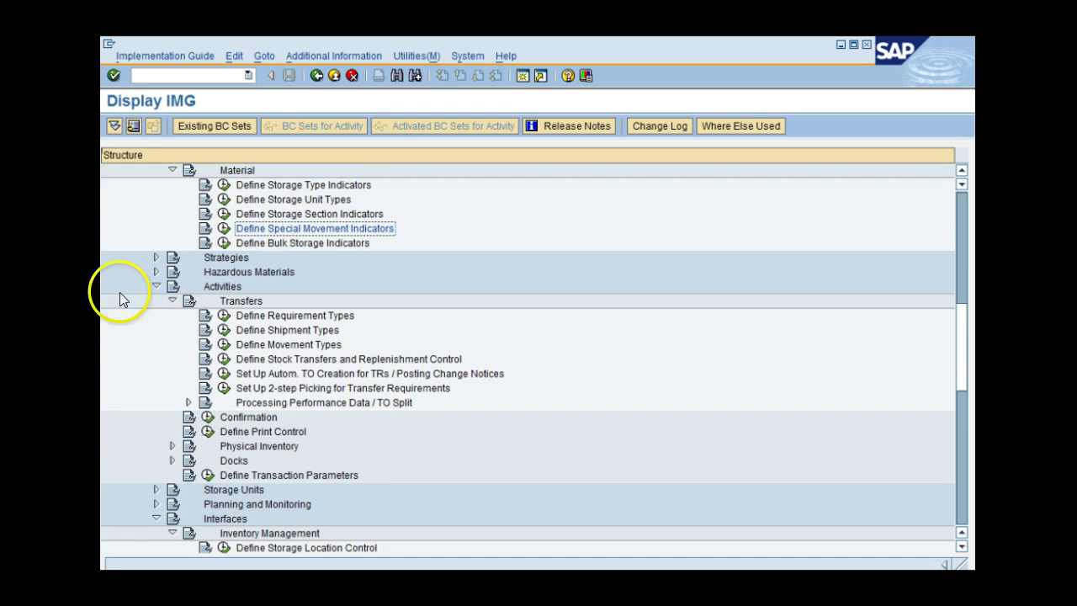
left_click(223, 346)
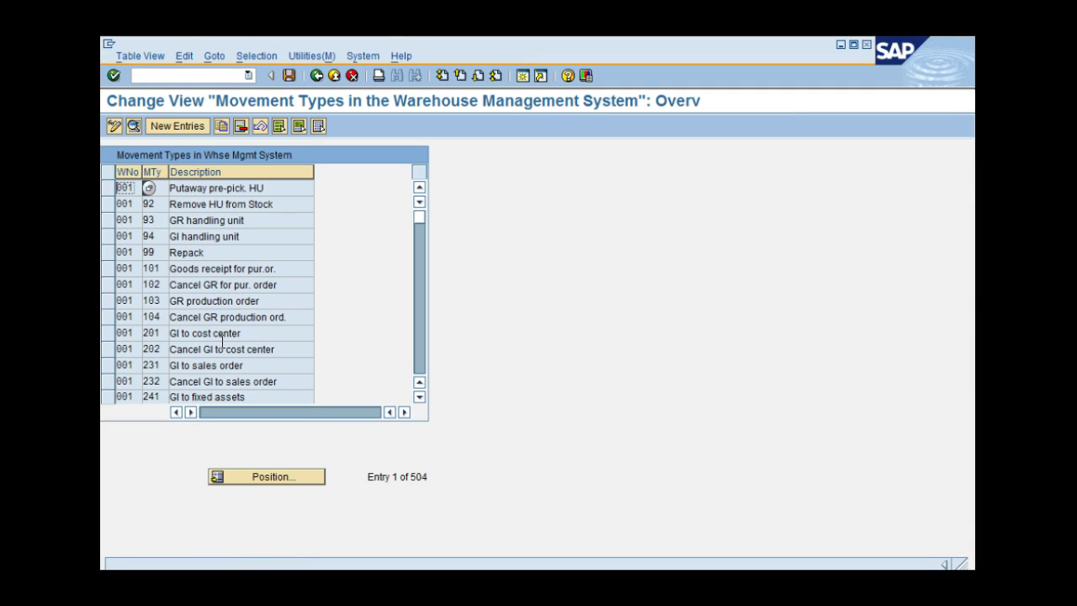
left_click(102, 267)
left_click(126, 148)
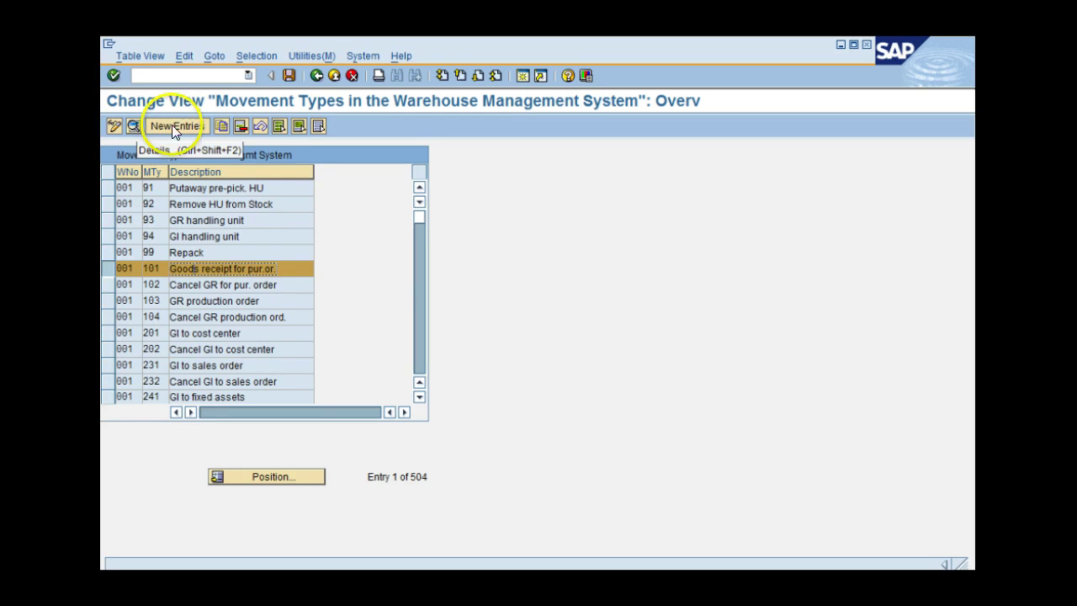
- Copy movement type 101 into new movement type 901 named 'Direct Putaway'
left_click(220, 127)
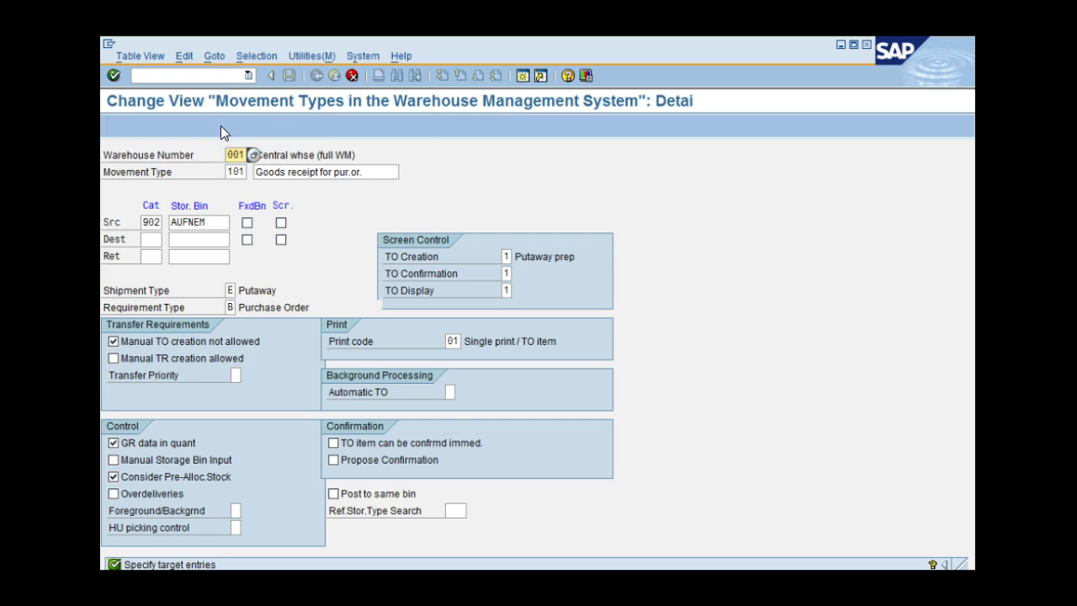
left_click(235, 171)
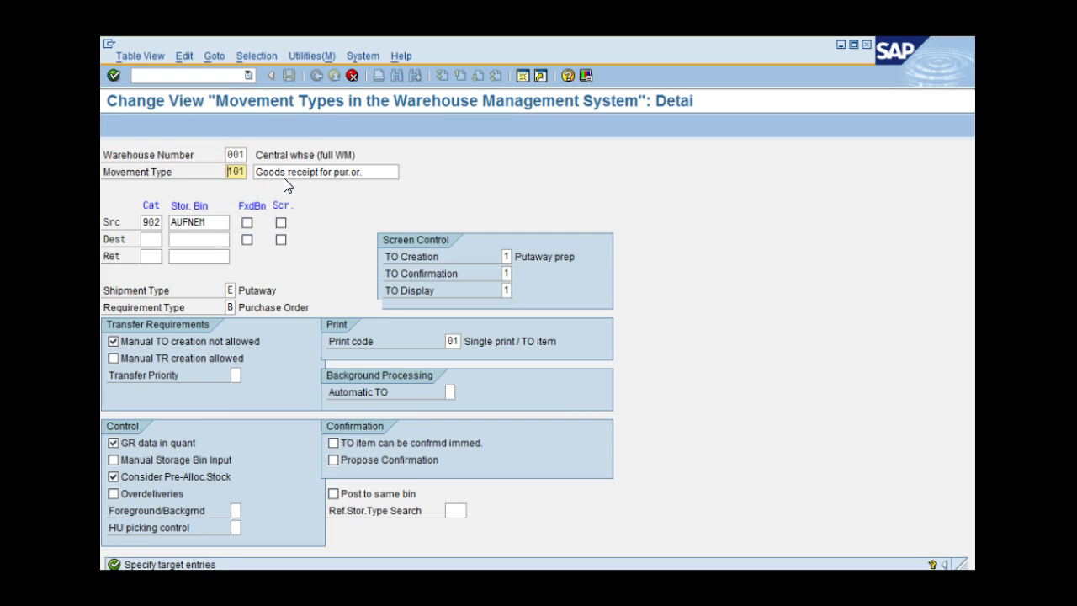
key("Delete")
key("Delete")
type("901")
left_click(260, 172)
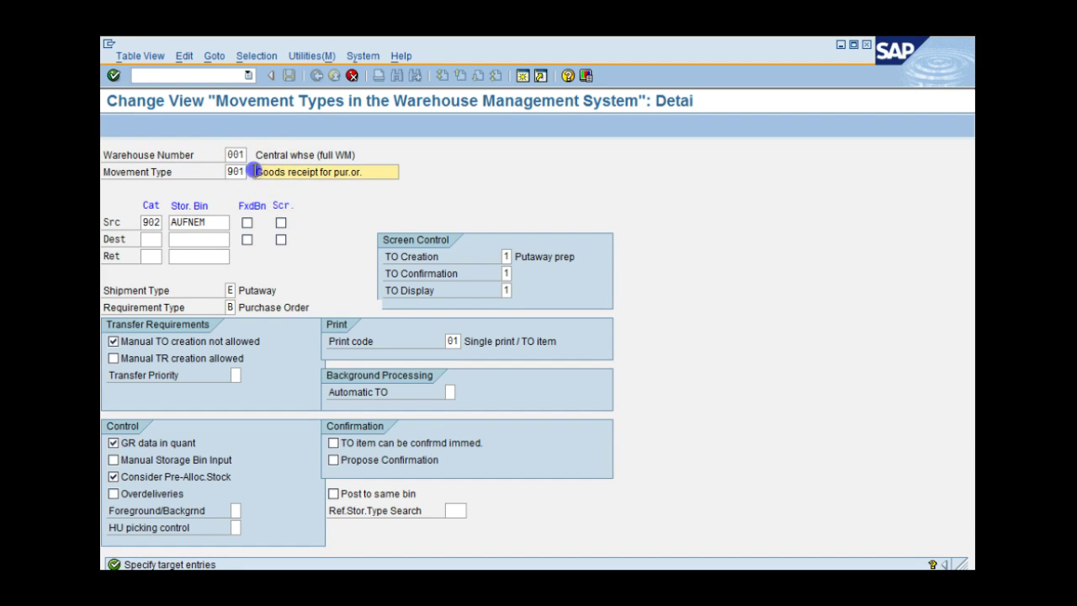
key("Delete")
key("Delete")
key("Delete")
key("Delete")
key("Delete")
key("Delete")
key("Delete")
key("Delete")
key("Delete")
key("Delete")
key("Delete")
key("Delete")
key("Delete")
key("Delete")
key("Delete")
key("Delete")
key("Delete")
key("Delete")
key("Delete")
key("Delete")
key("Delete")
key("Delete")
key("Delete")
key("Delete")
key("Delete")
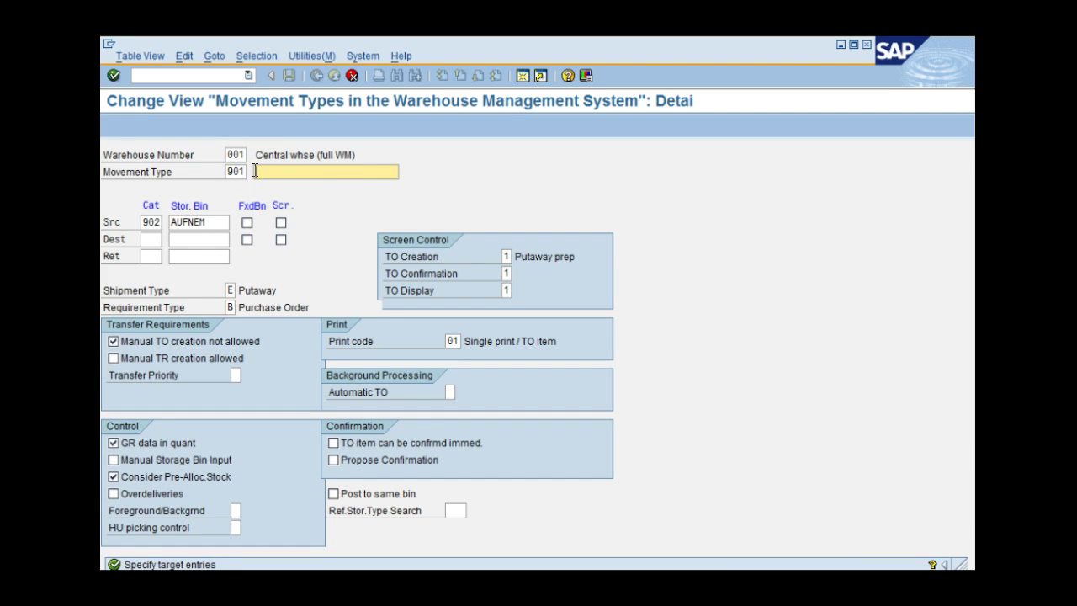
type("Di")
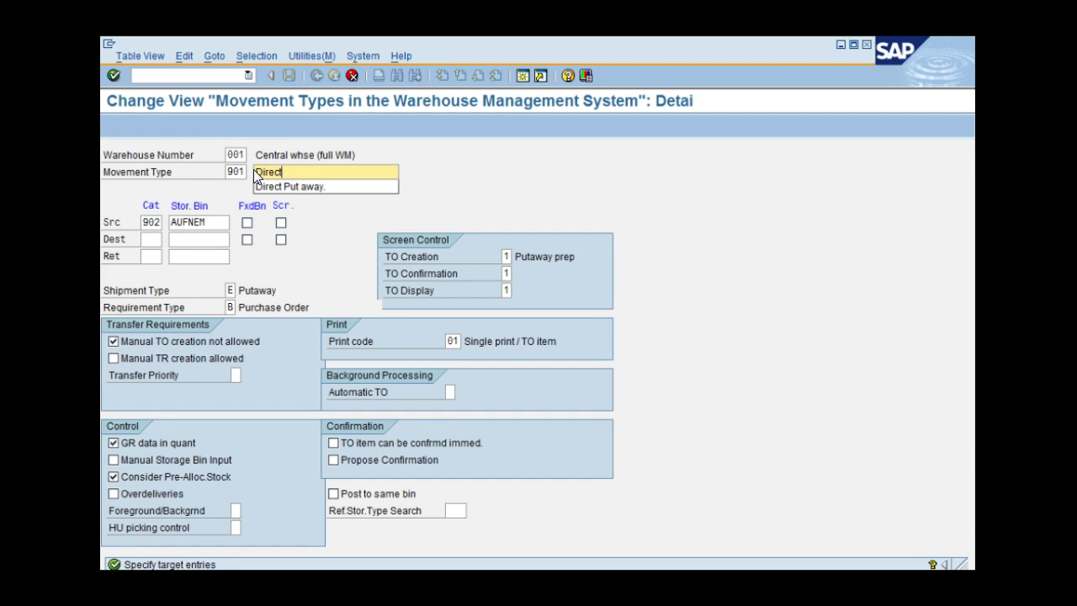
type("rect Putaway")
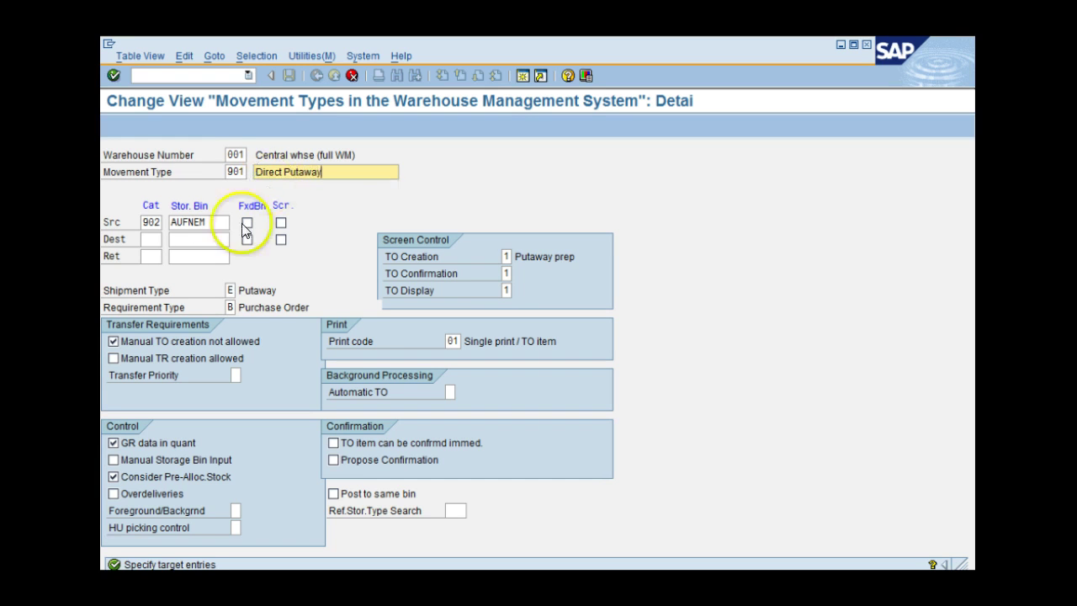
- Set destination storage type 001 and destination storage bin FIXED01 for type 901
left_click(148, 242)
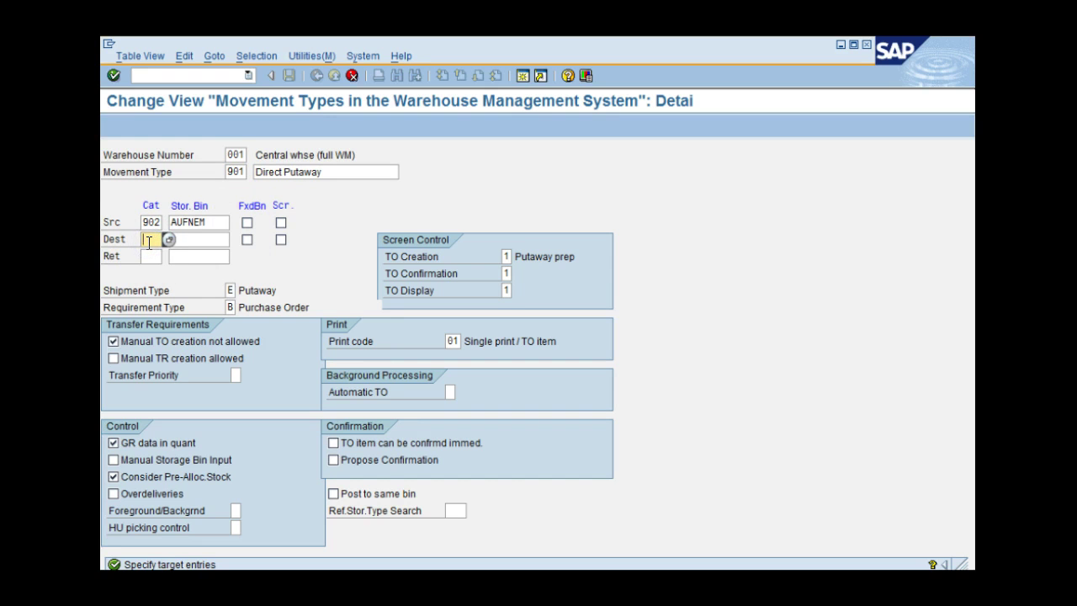
type("000")
key("BackSpace")
type("1")
left_click(200, 242)
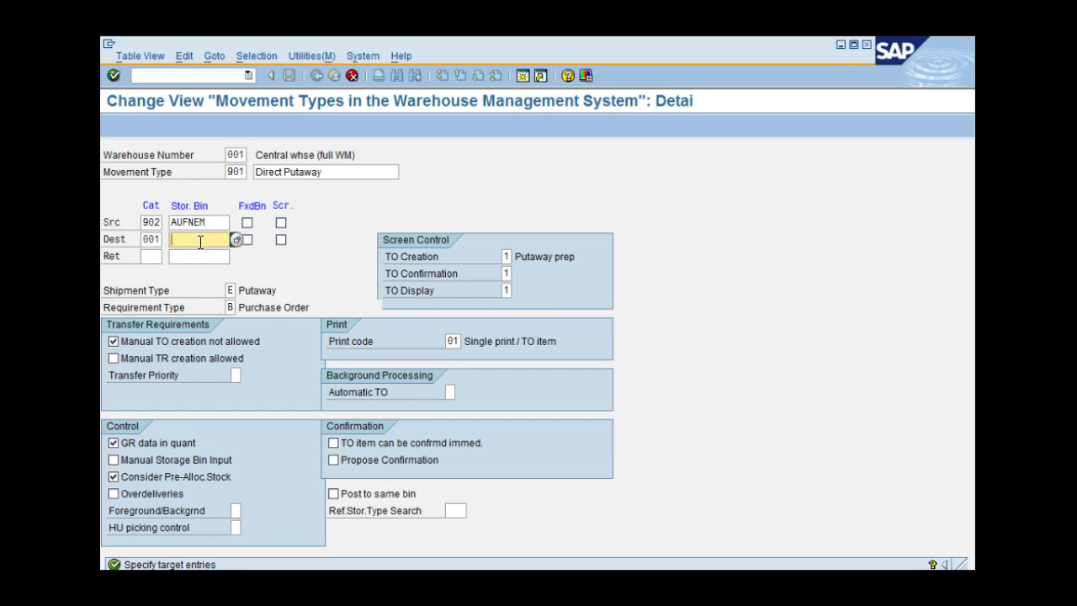
type("FE")
type("XED")
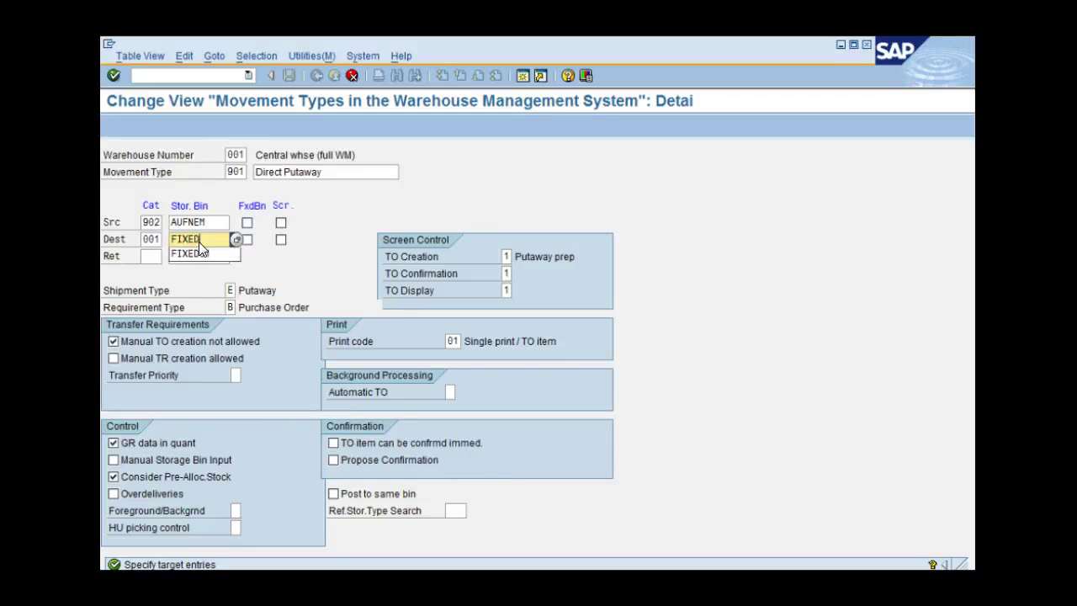
type("01")
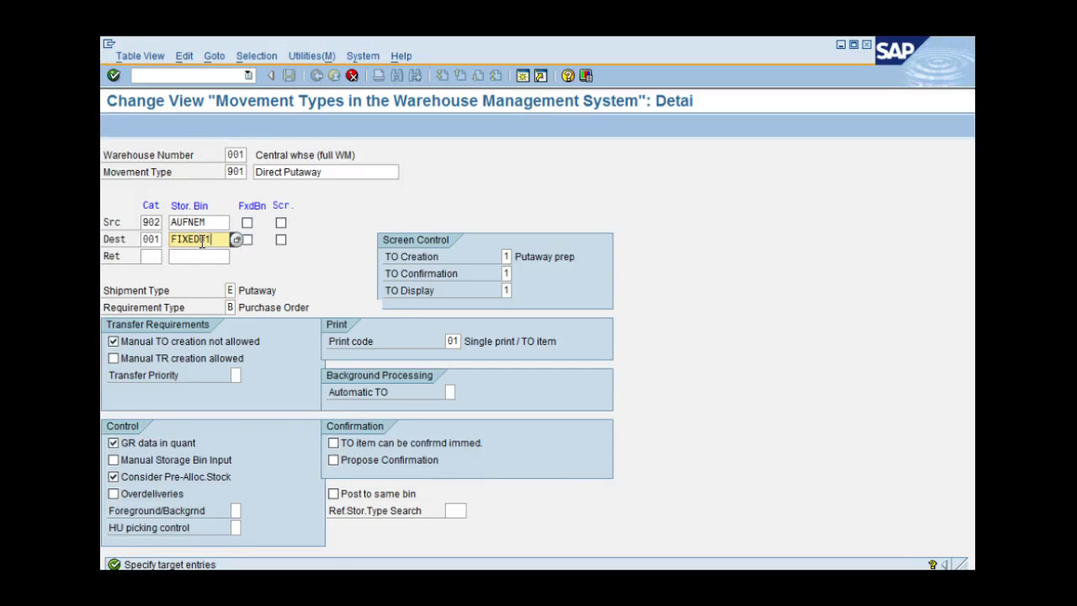
left_click(212, 244)
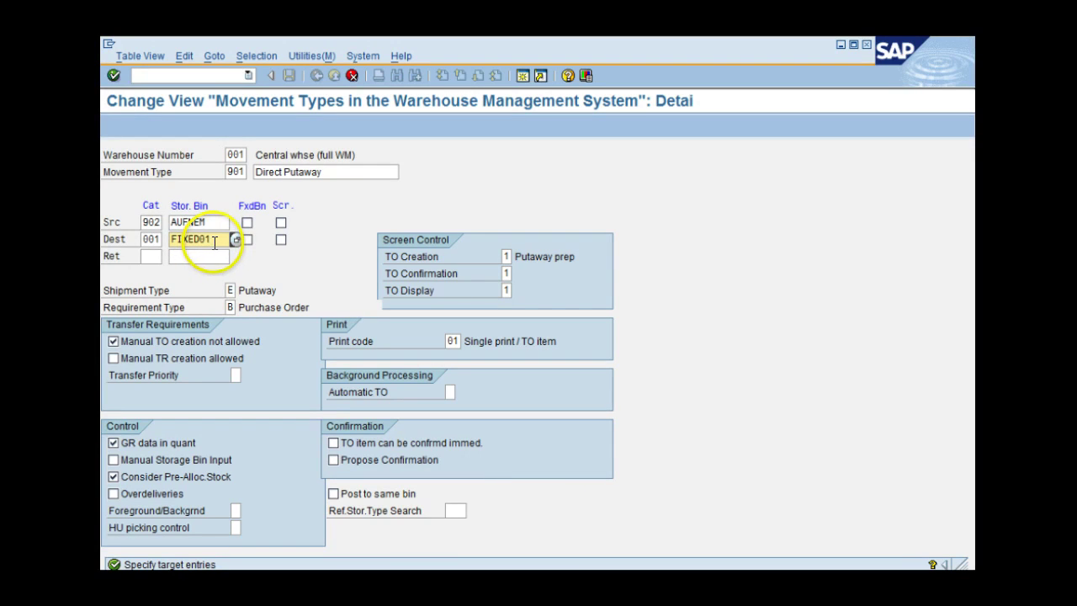
left_click(216, 240)
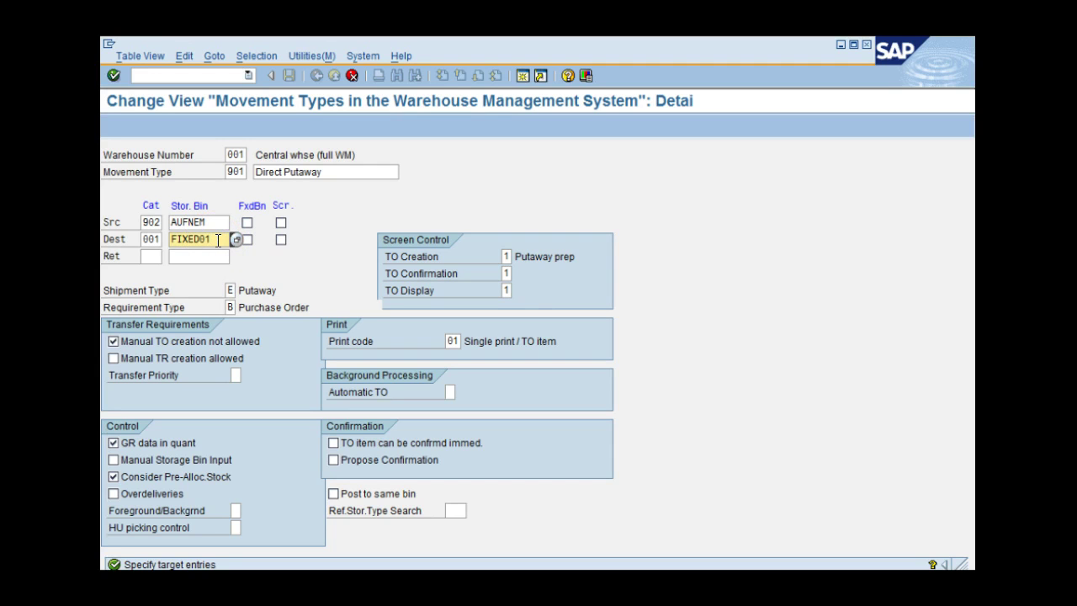
left_click(218, 241)
- Enable immediate and proposed TO confirmation for 901, then copy and save the entry
left_click(334, 443)
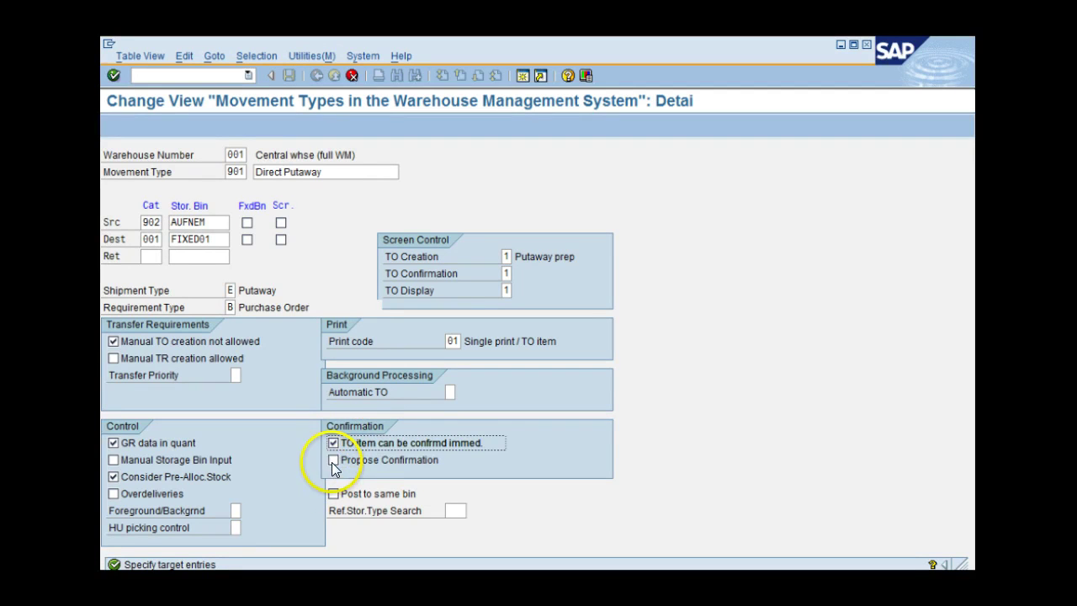
left_click(333, 461)
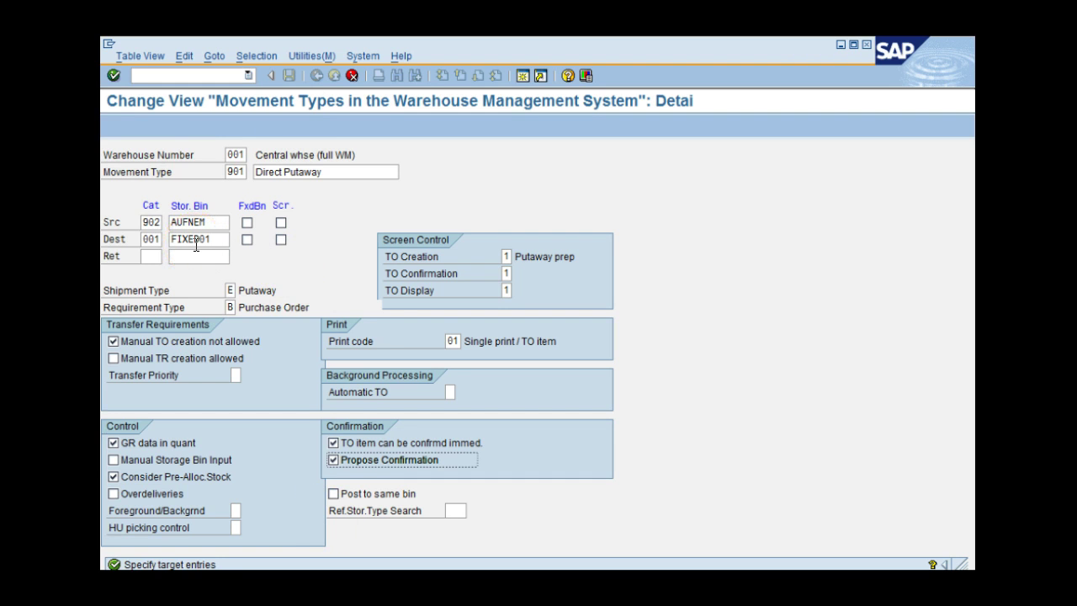
left_click(239, 173)
left_click(336, 168)
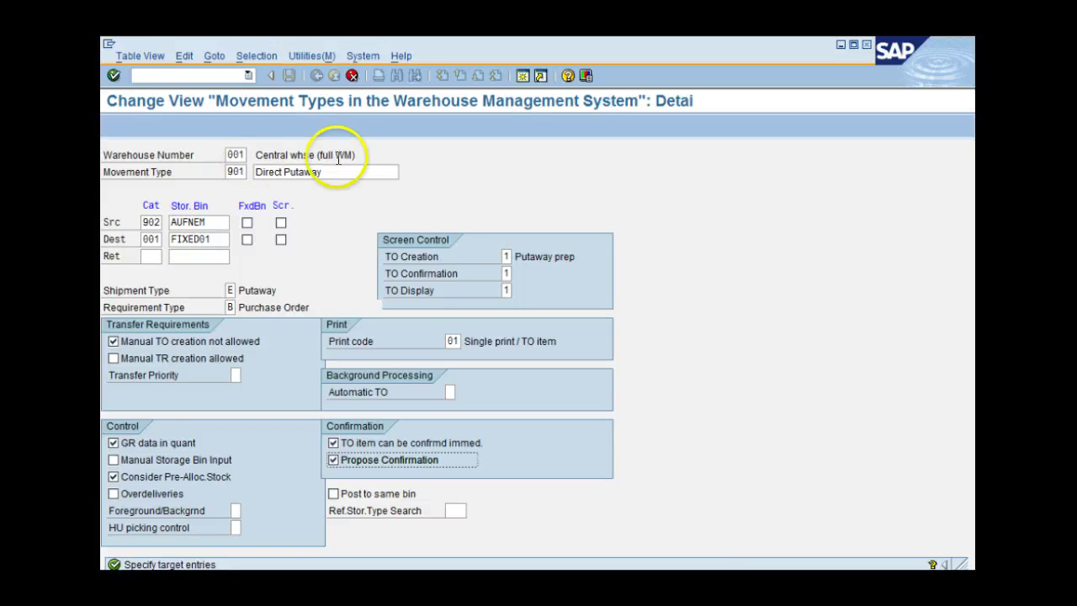
key("Return")
left_click(289, 75)
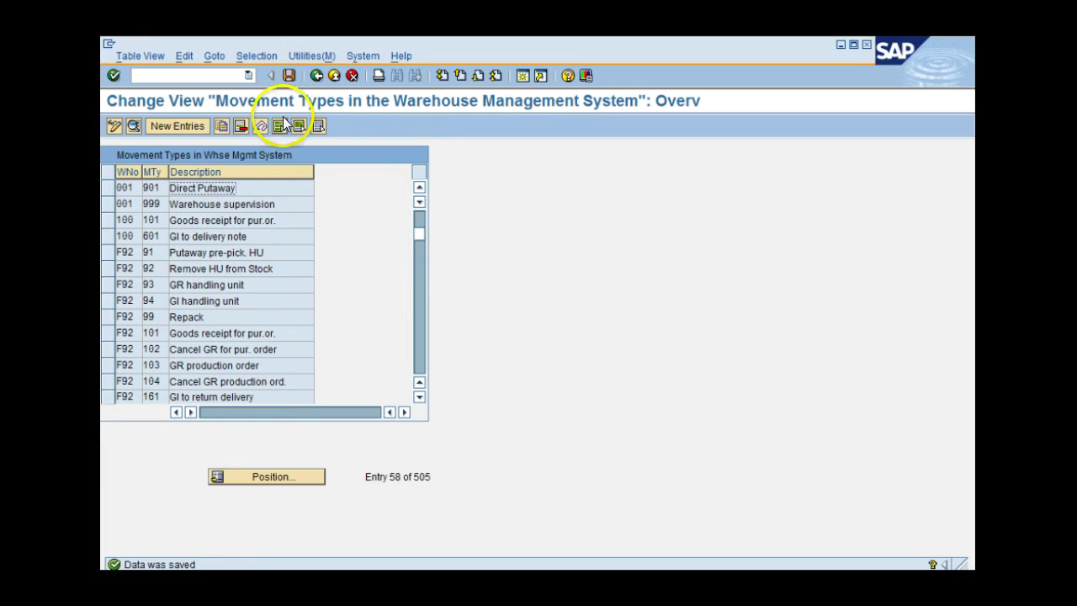
- Return to the IMG and open the IM-to-WM movement type assignment table under Inventory Management
left_click(315, 75)
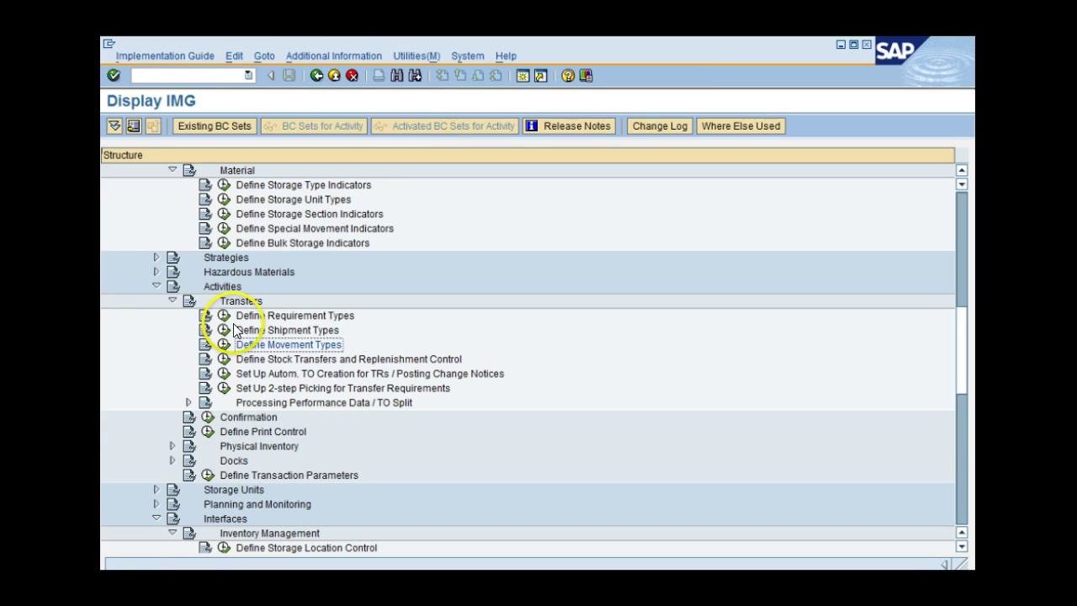
scroll(115, 445, "down", 4)
scroll(152, 404, "down", 1)
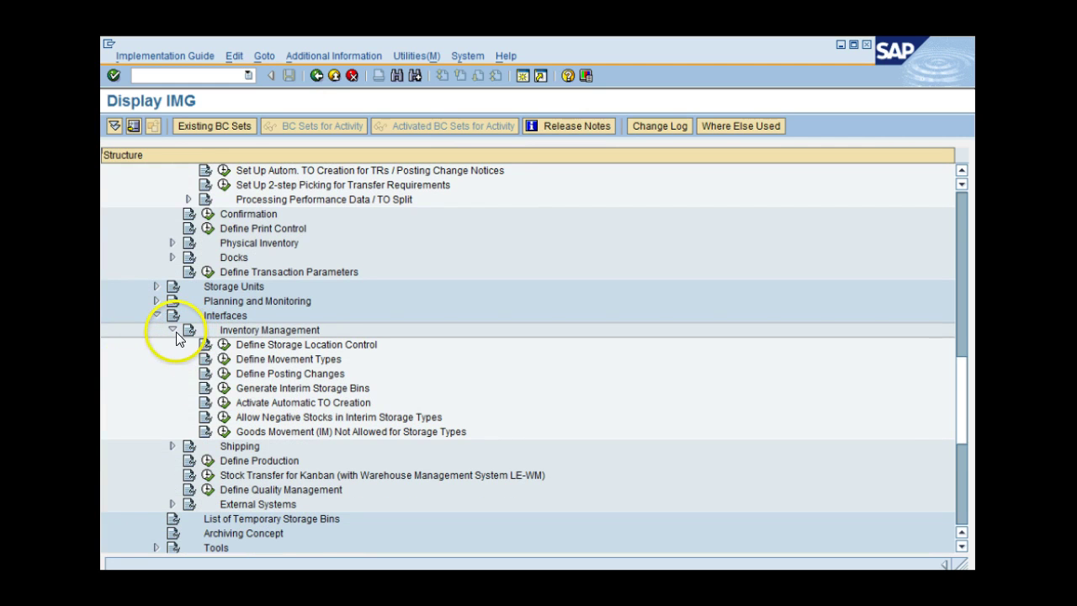
left_click(224, 359)
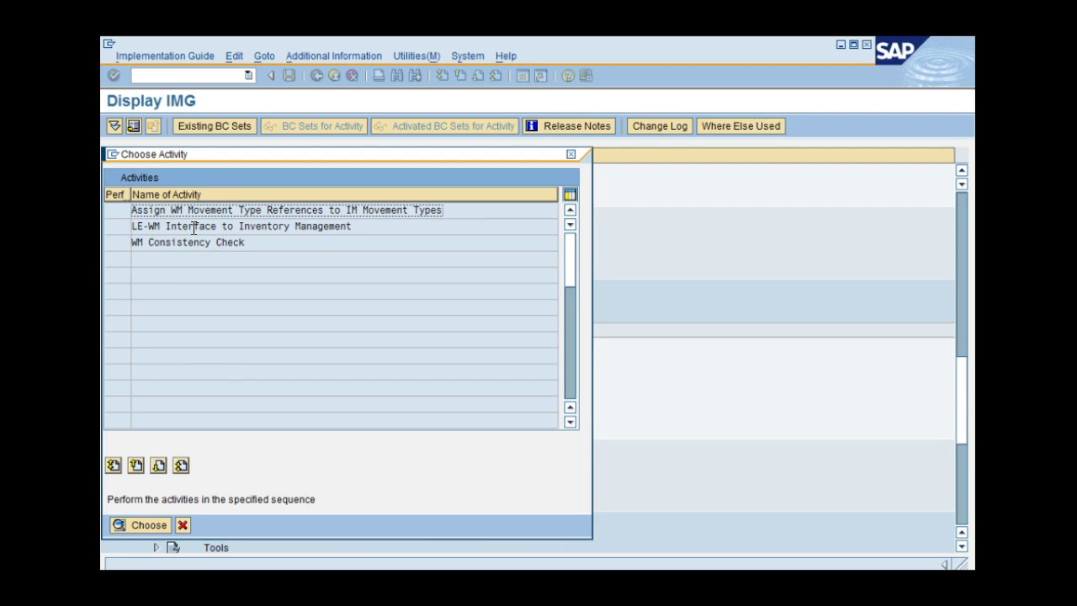
double_click(192, 227)
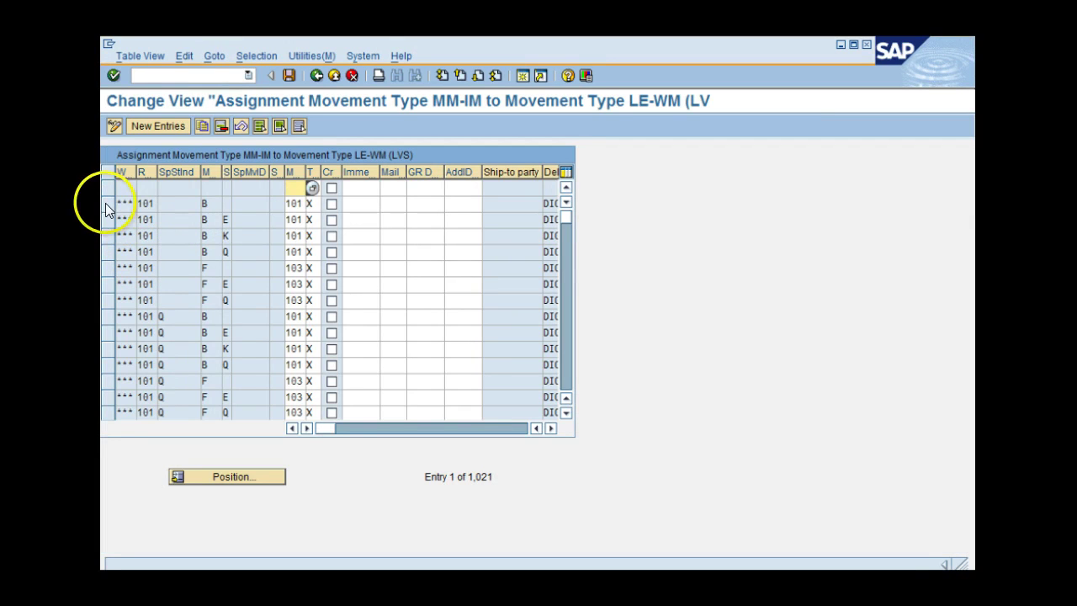
- Copy the 101 assignment row as a new entry for warehouse 001
left_click(106, 204)
left_click(186, 206)
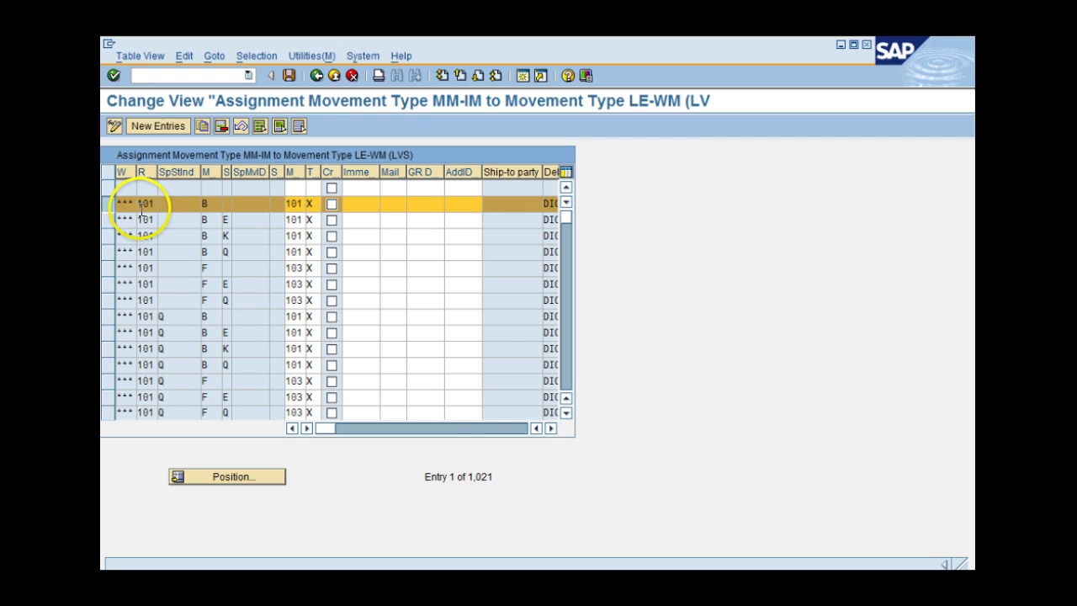
left_click(145, 203)
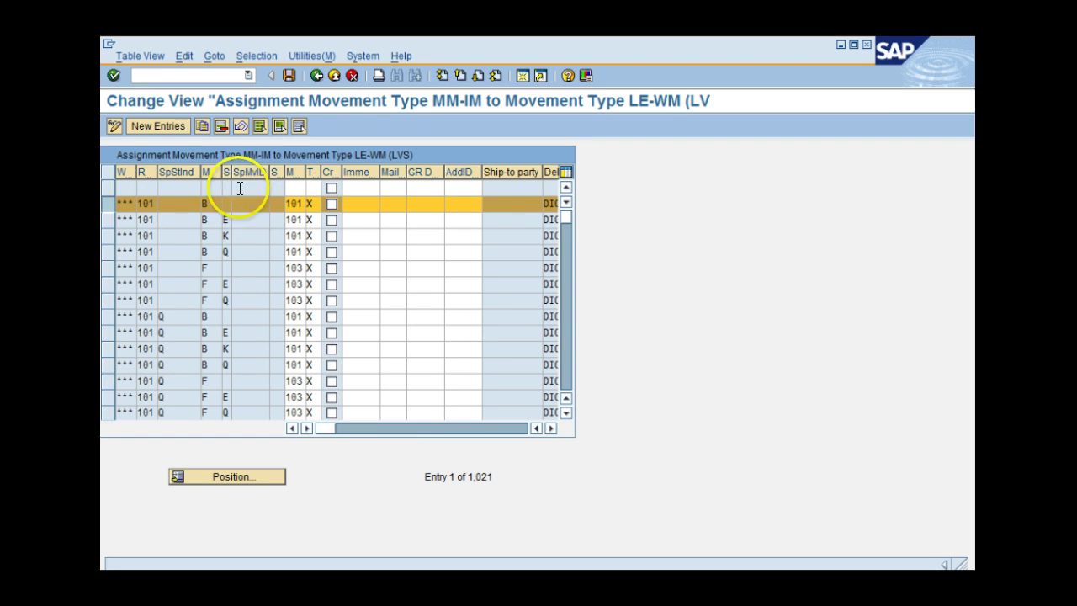
left_click(201, 127)
left_click(174, 182)
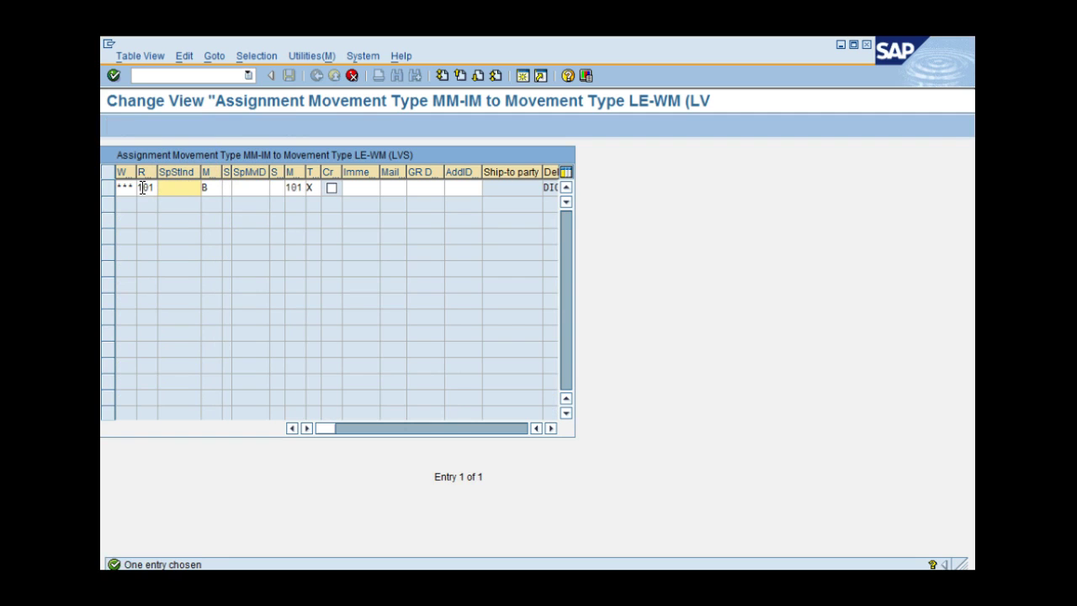
left_click(123, 187)
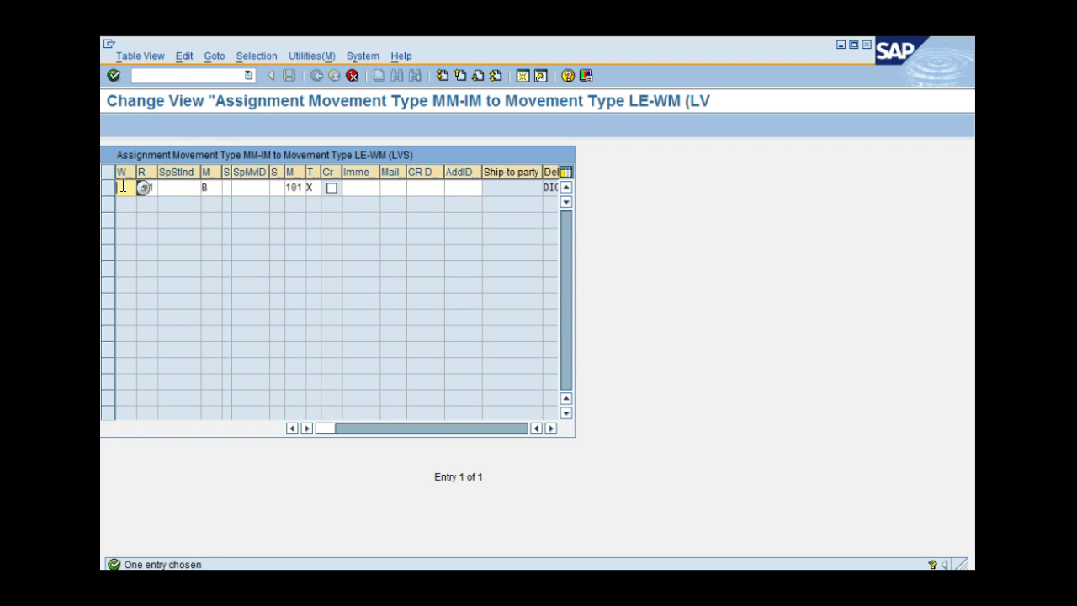
type("001")
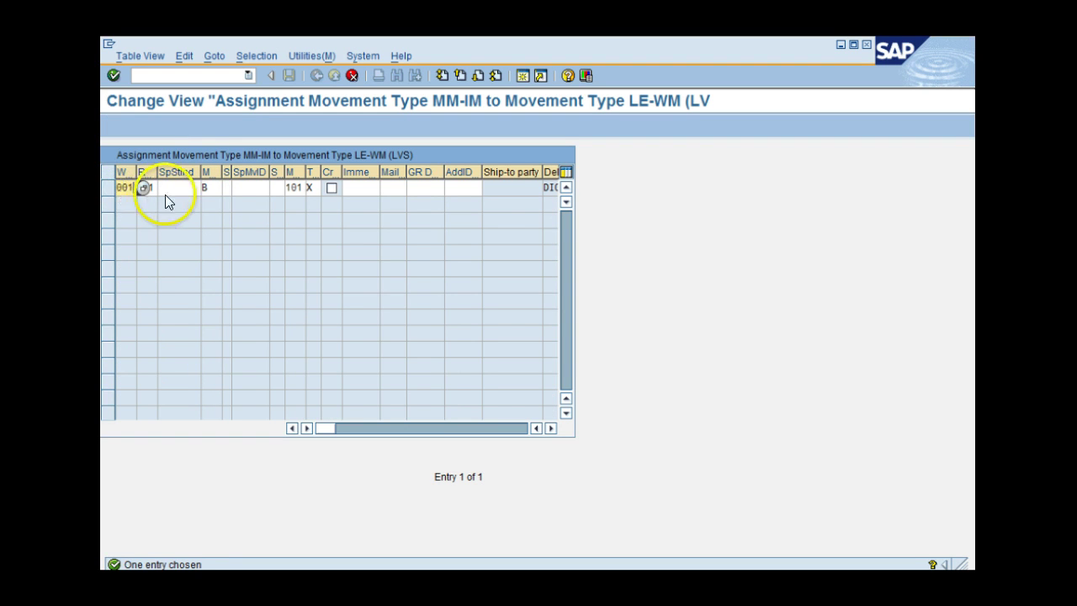
left_click(168, 188)
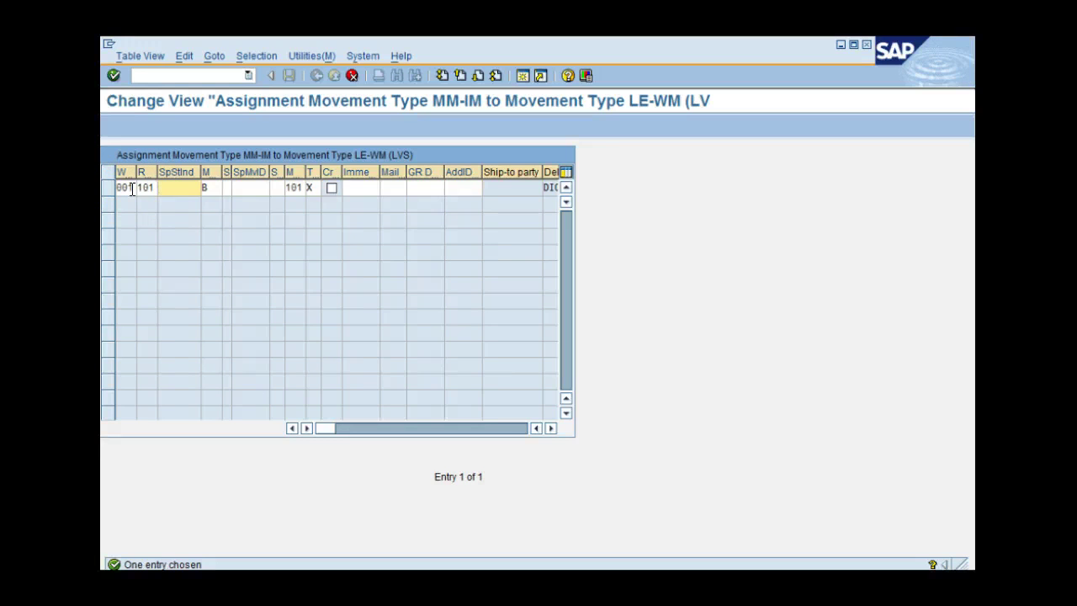
- Set special movement A, WM movement type 901 and immediate TO creation A, then confirm
left_click(249, 187)
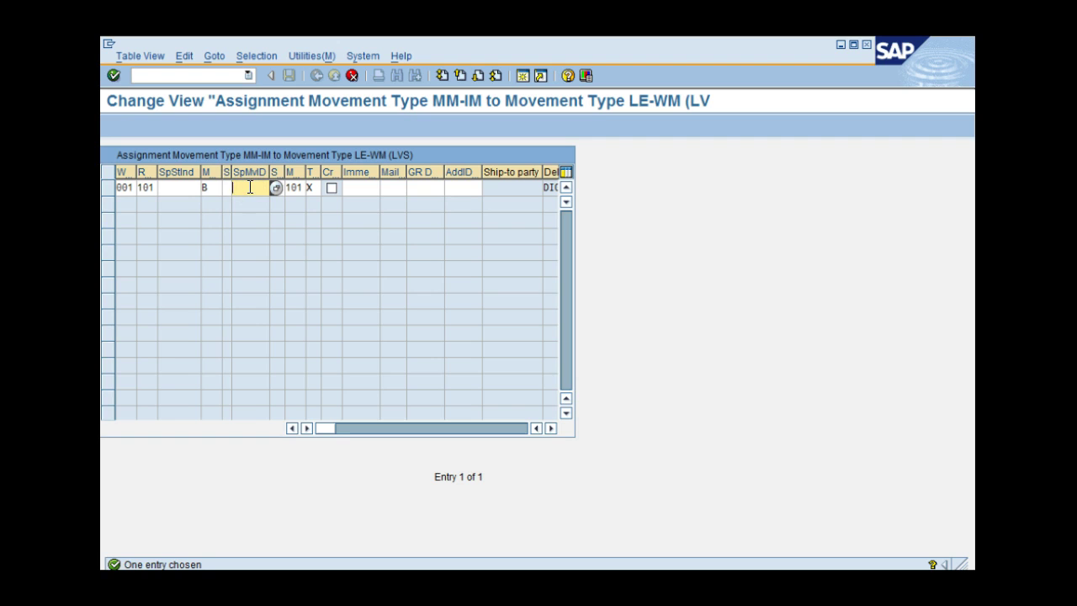
type("A")
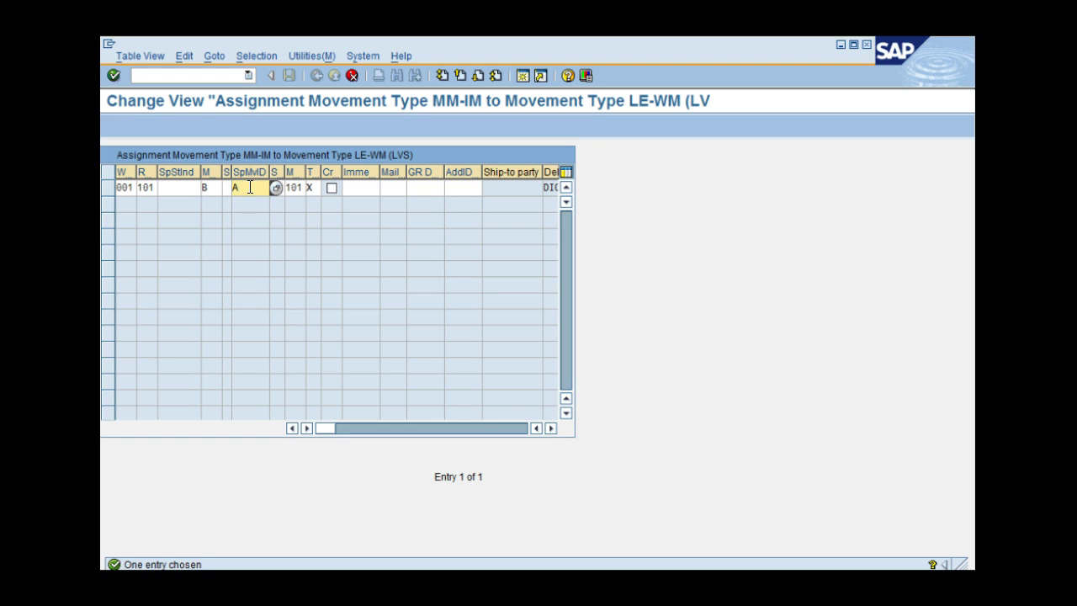
left_click(301, 186)
double_click(304, 185)
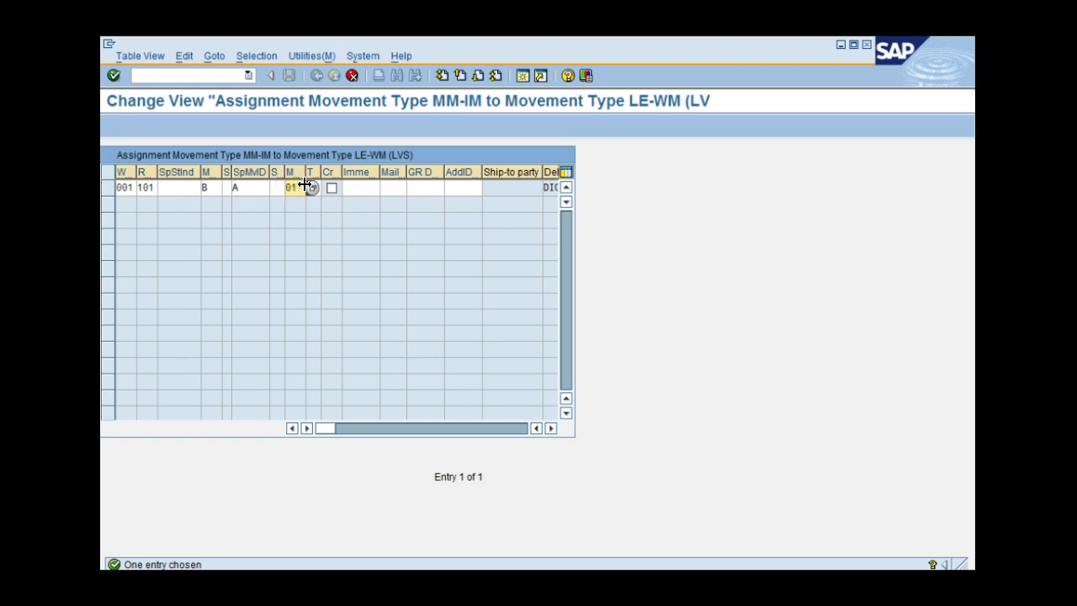
left_click(361, 189)
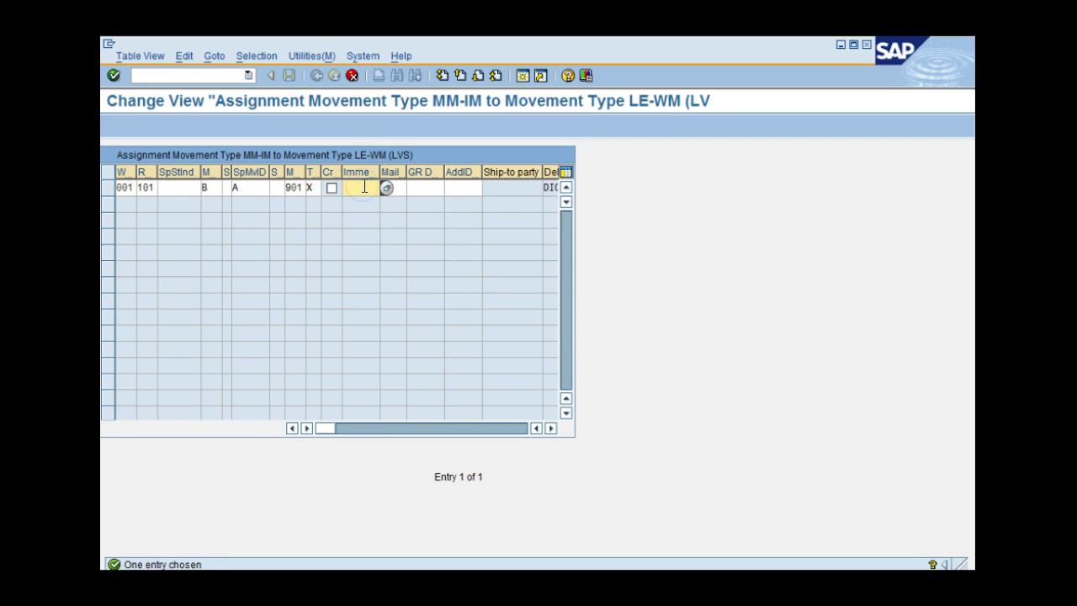
type("A")
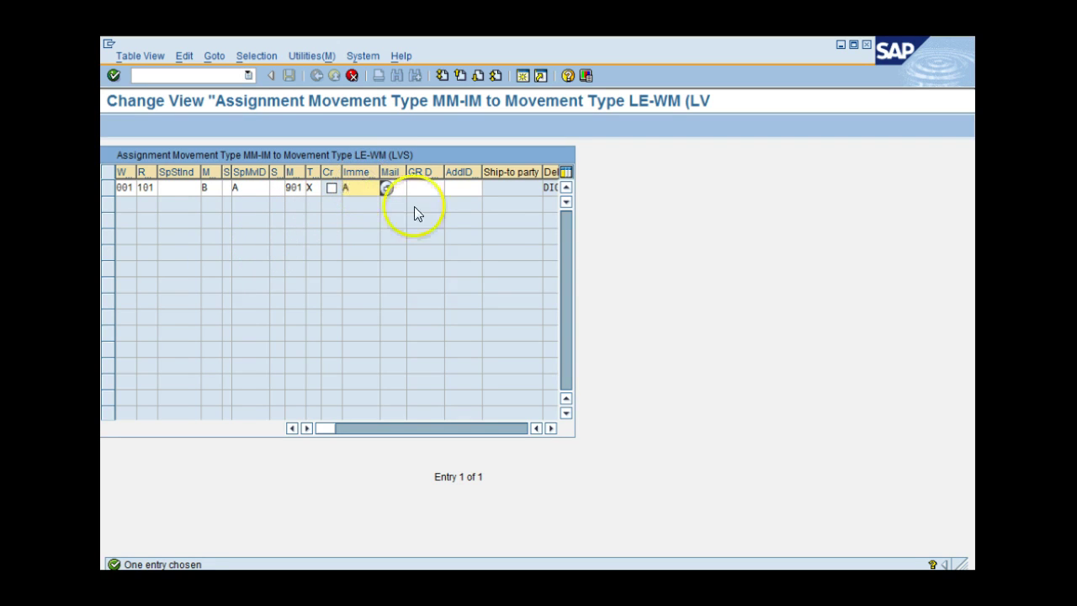
left_click(391, 221)
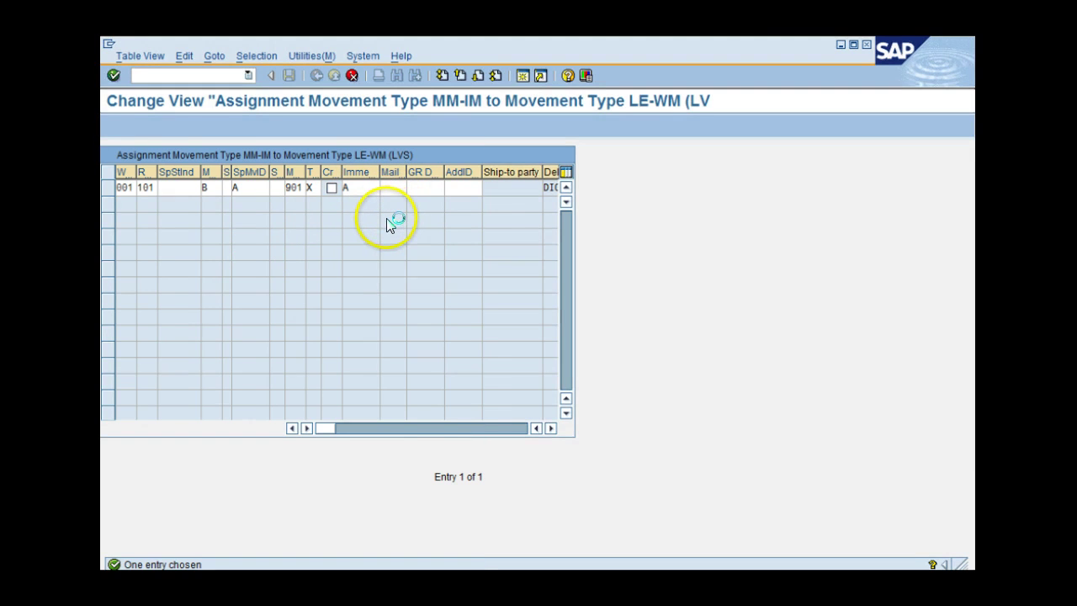
left_click_drag(214, 142, 587, 102)
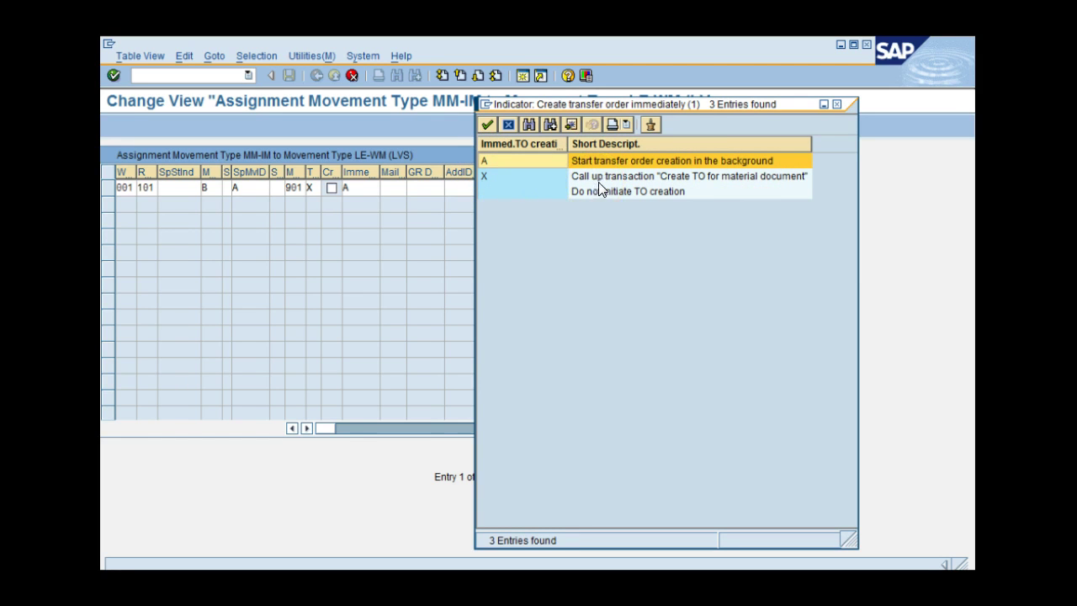
left_click(495, 195)
left_click(836, 105)
left_click(363, 187)
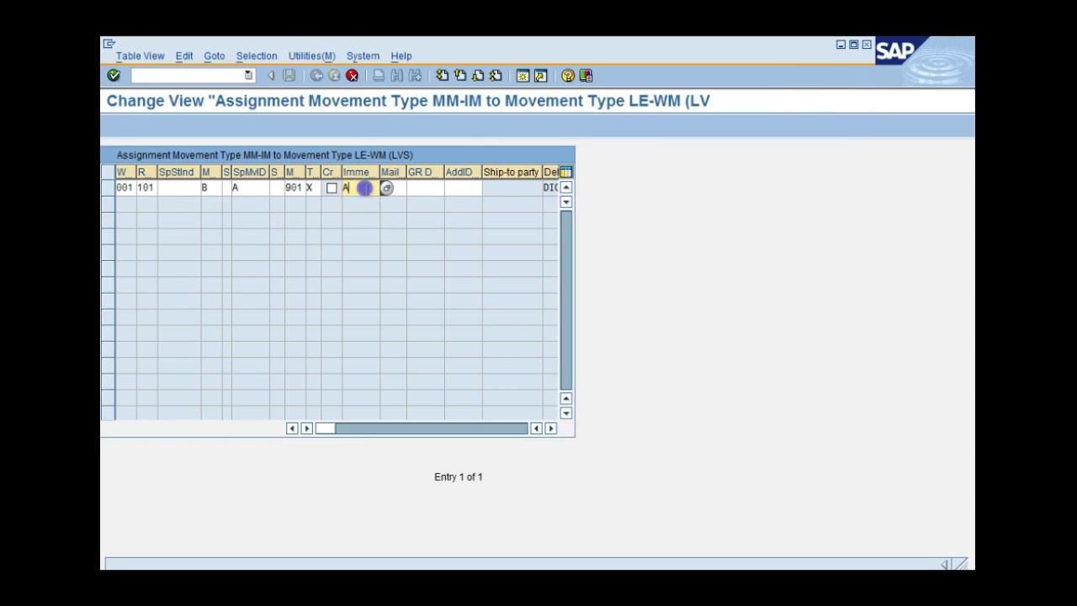
left_click(178, 188)
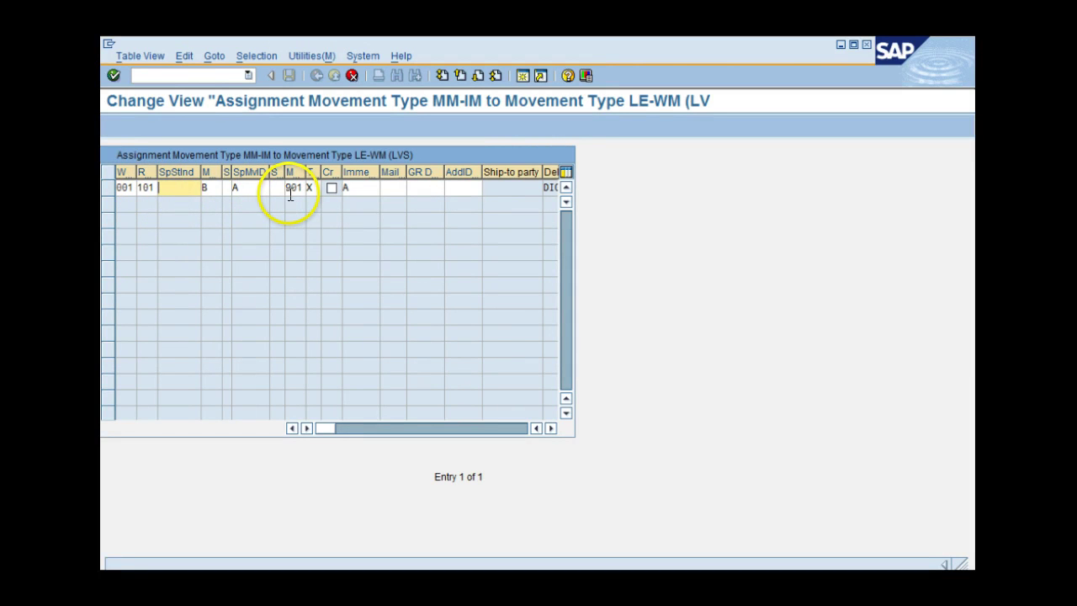
key("Return")
- Save the new assignment and exit the implementation guide to the main menu
left_click(289, 75)
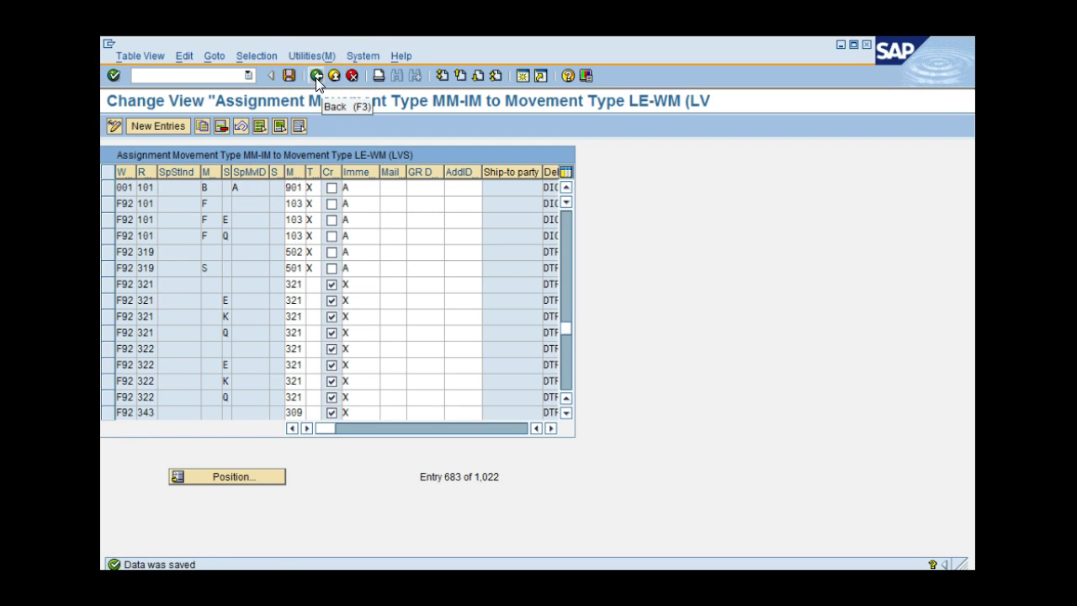
left_click(316, 76)
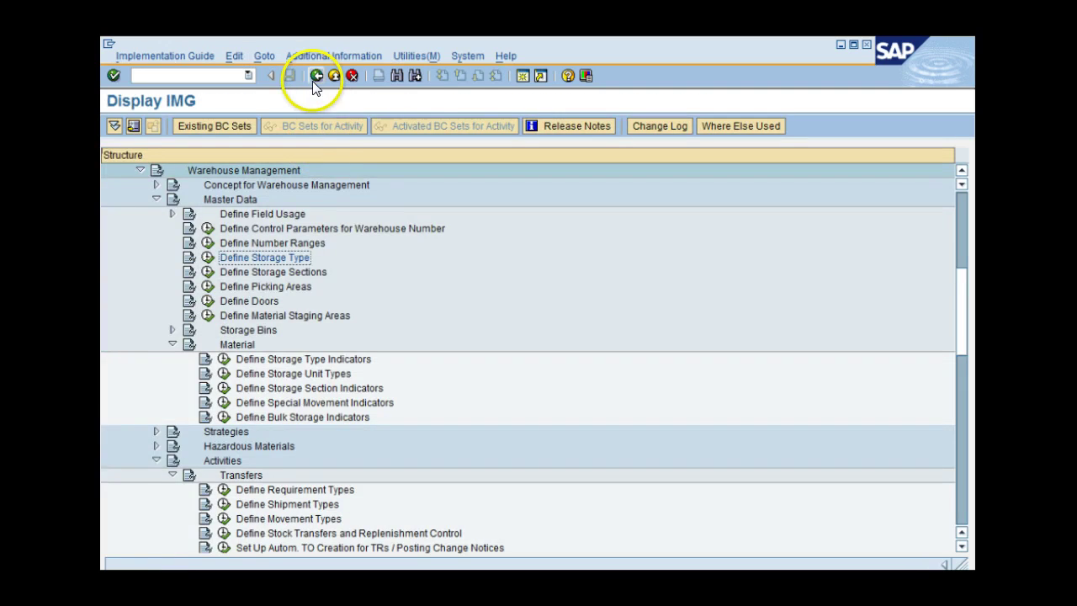
left_click(314, 76)
left_click(314, 76)
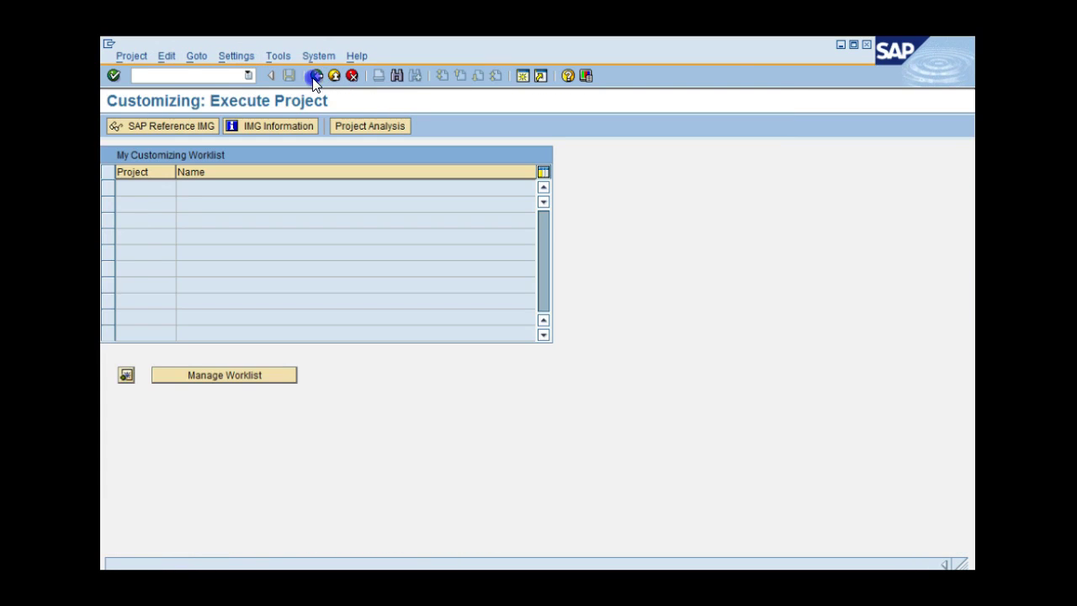
- Start MM02 for material 200120 and choose the Warehouse Management 1 view
left_click(218, 76)
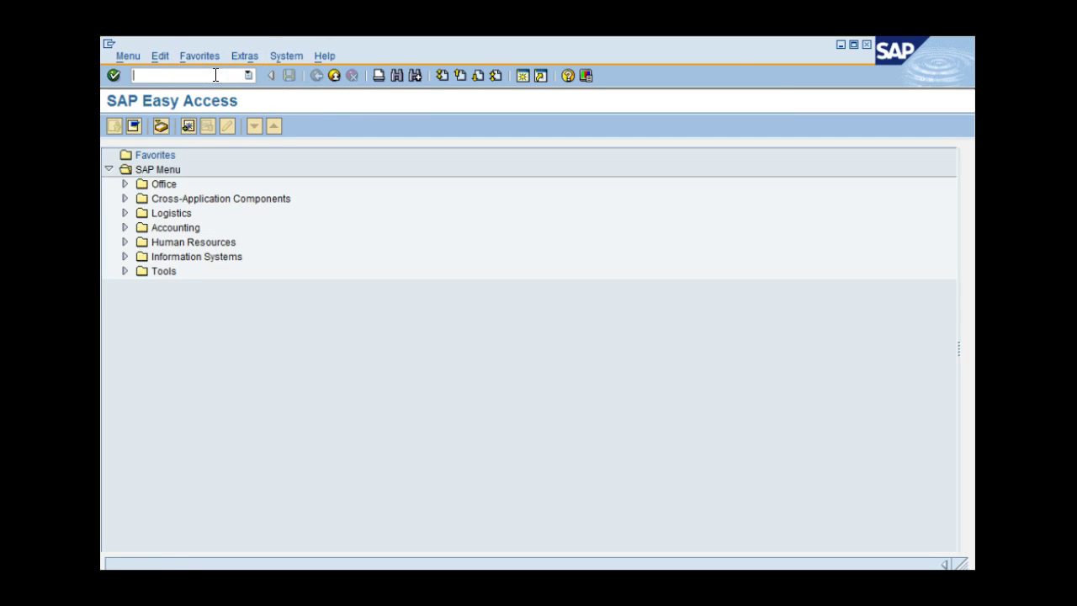
type("mm02")
key("Return")
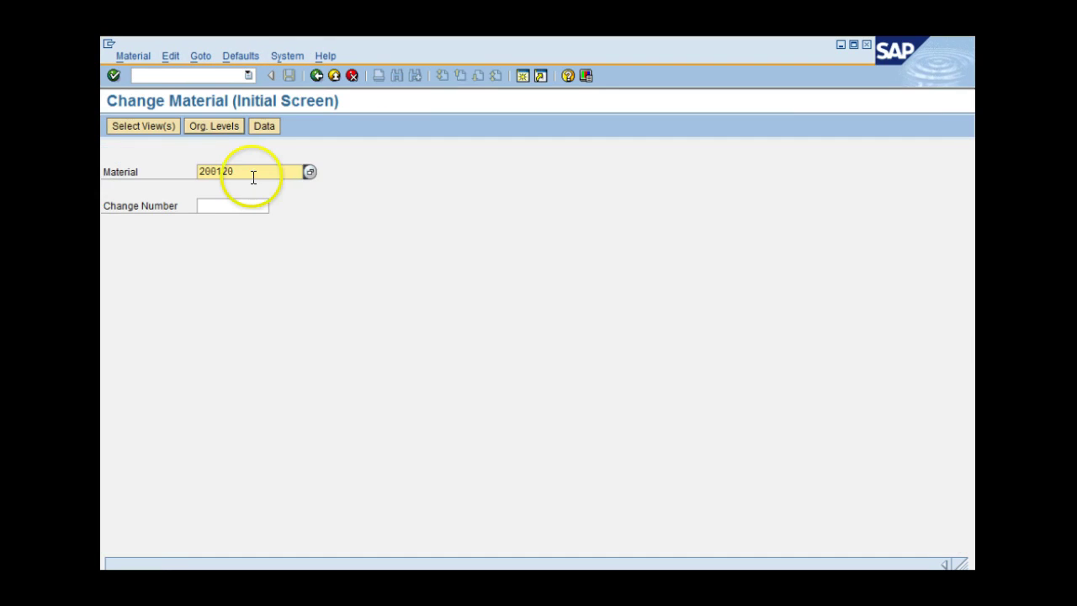
key("Return")
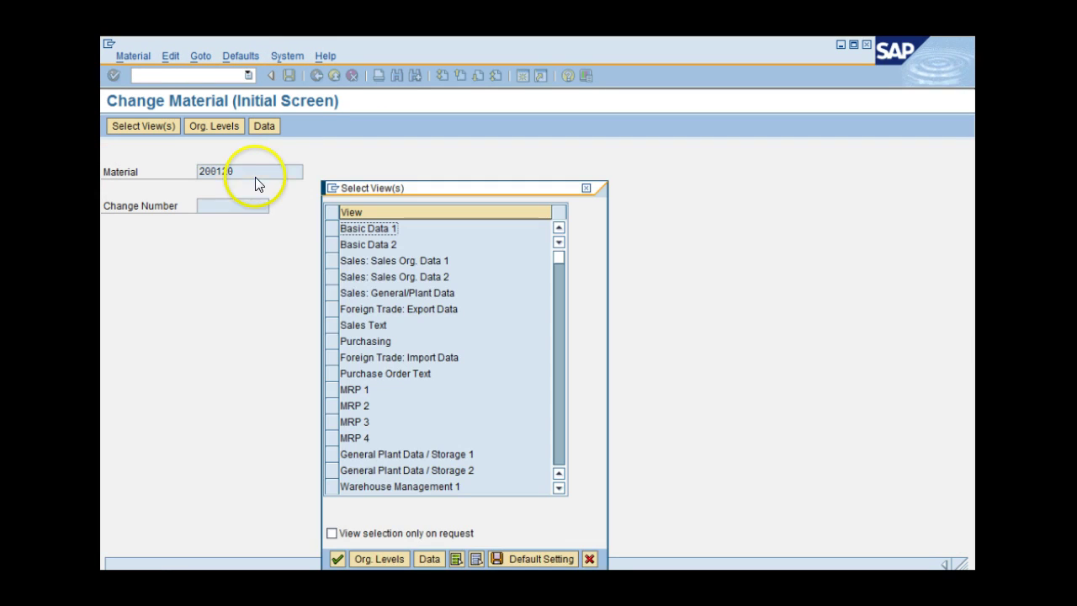
left_click(333, 486)
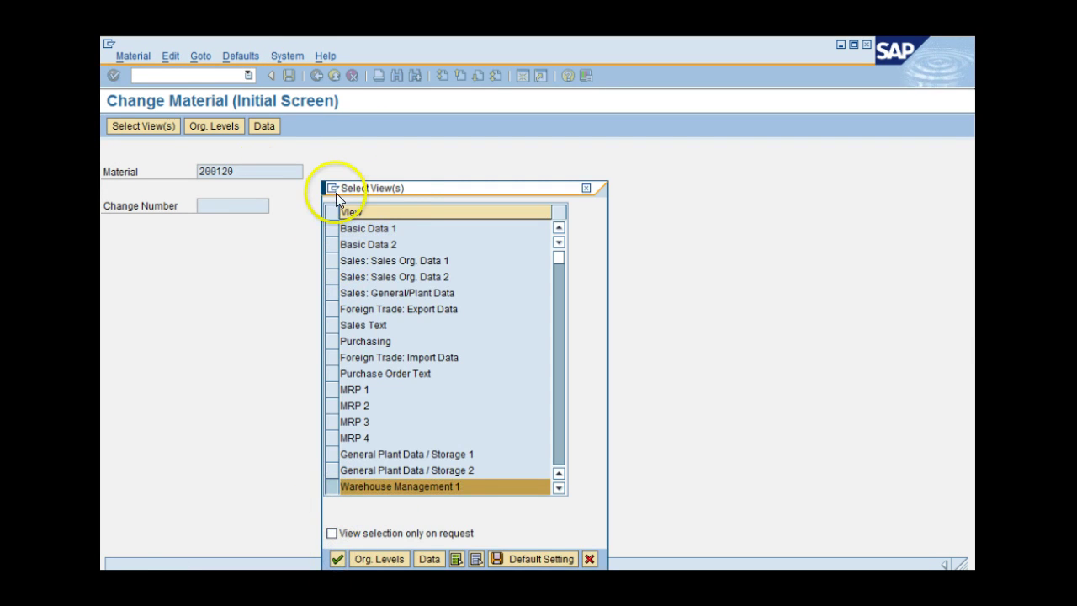
key("Return")
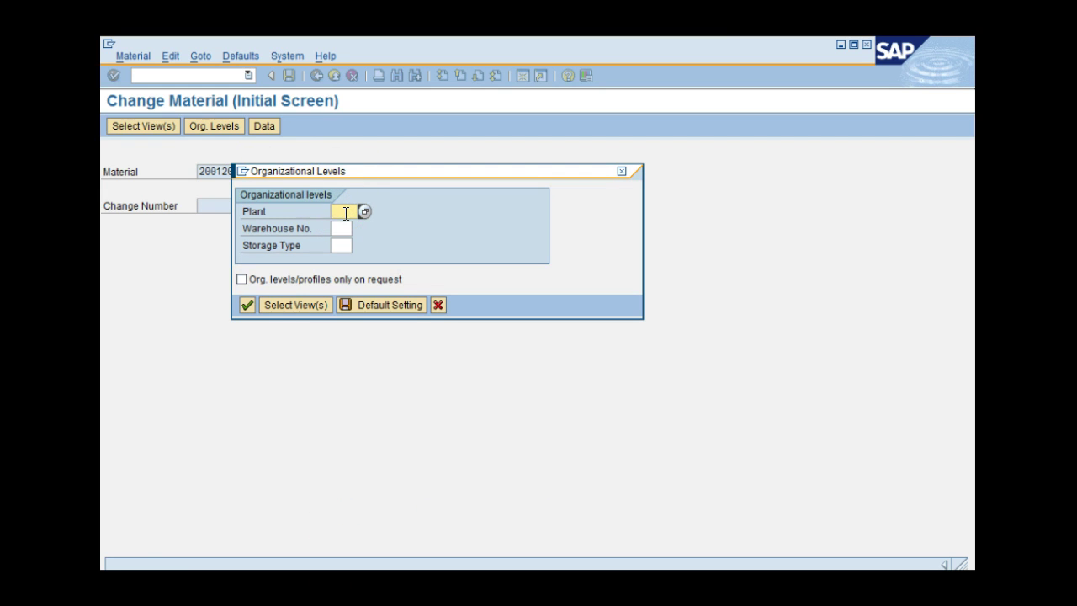
- Enter organizational levels plant GB11, warehouse 001 and storage type 001
type("ab11")
left_click(339, 228)
type("001")
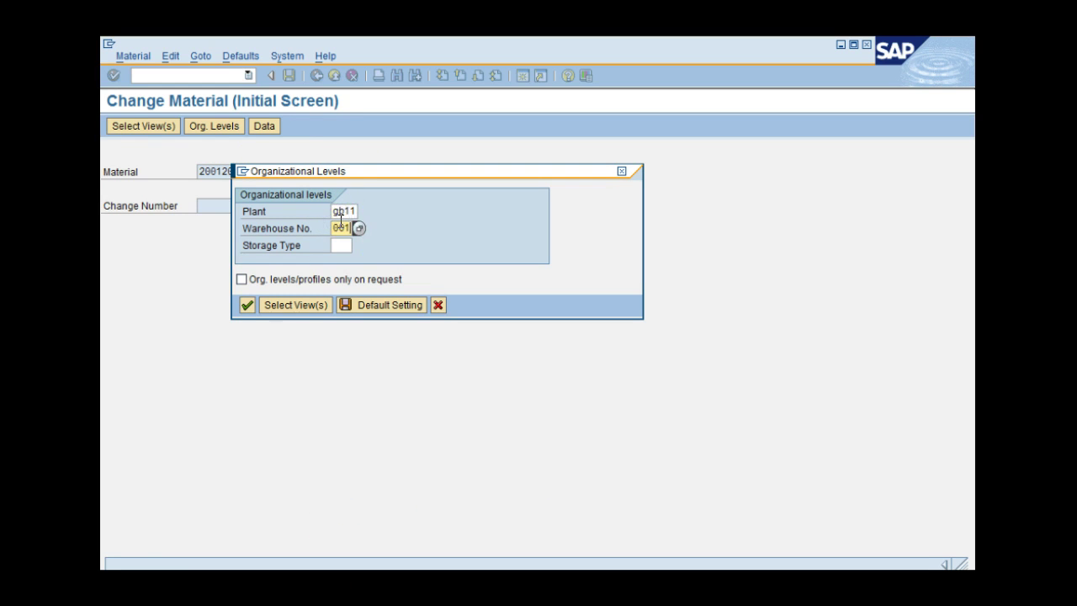
left_click(336, 244)
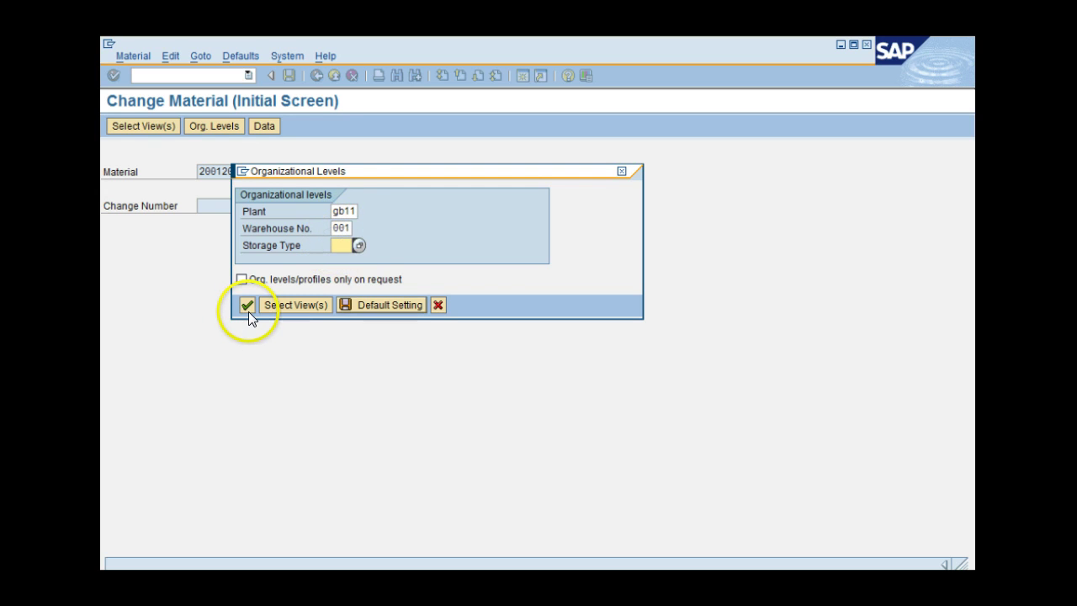
type("001")
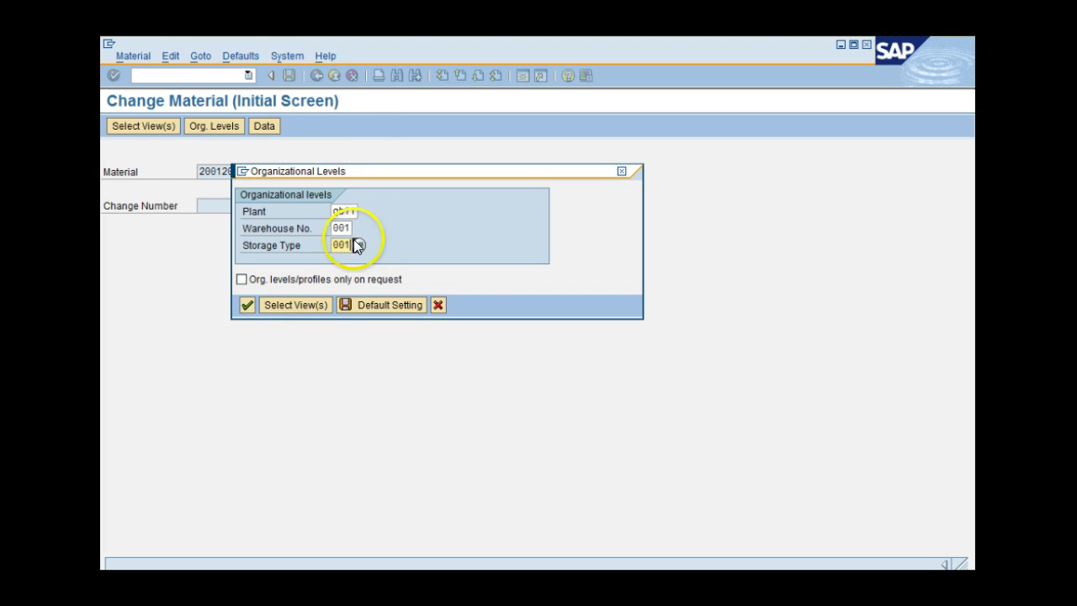
left_click(244, 306)
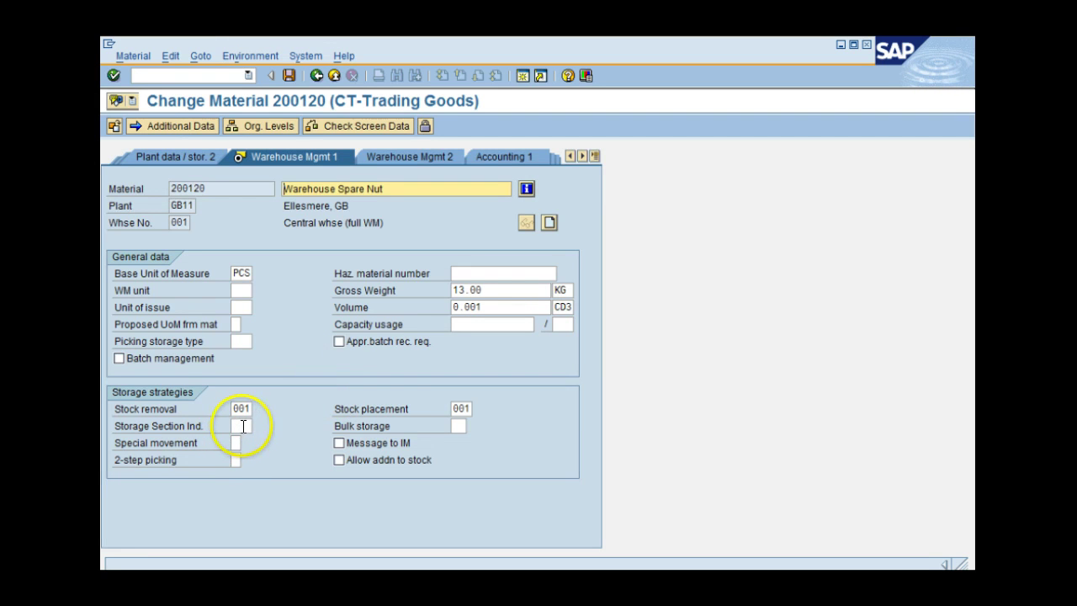
- Set special movement A for material 200120 and save
left_click(237, 444)
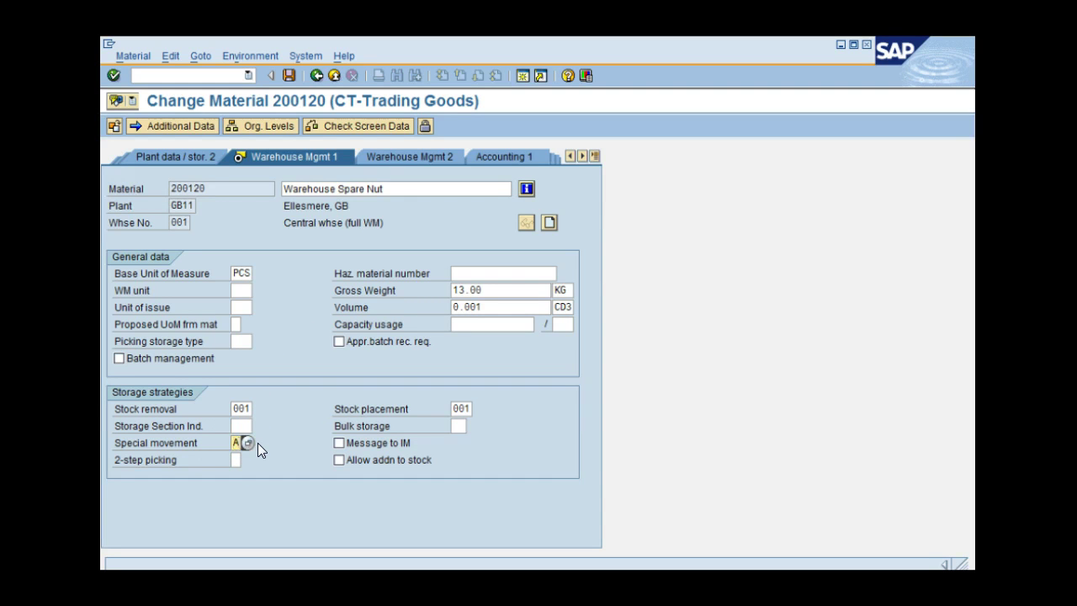
left_click(277, 498)
left_click(287, 75)
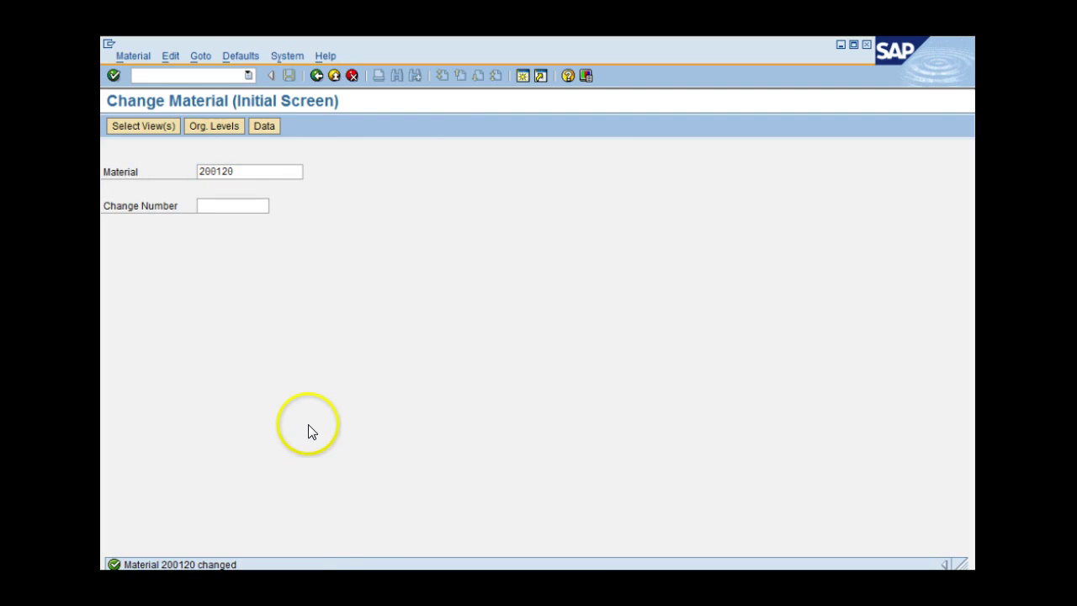
- Reopen the material in the Warehouse Management 2 view for GB11, warehouse 001, storage type 001
key("Return")
scroll(336, 486, "down", 1)
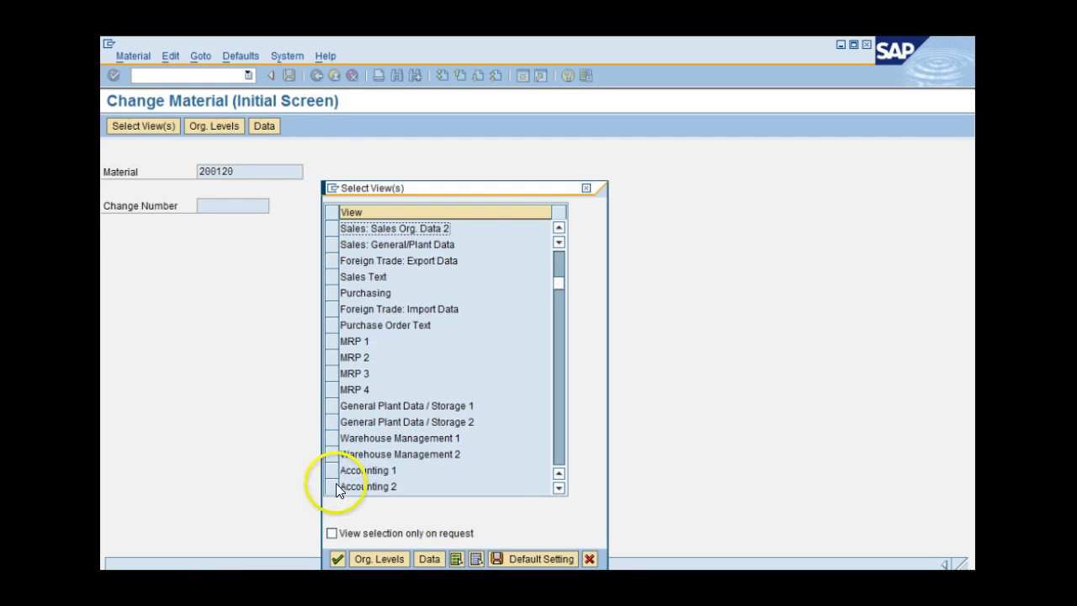
left_click(332, 454)
left_click(336, 560)
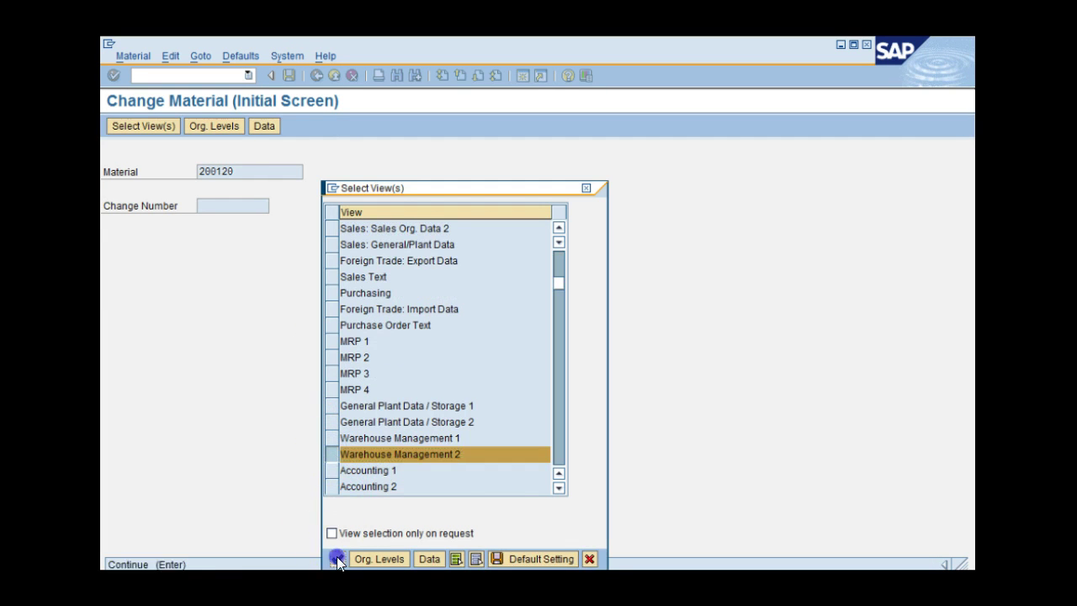
left_click(345, 211)
left_click(347, 225)
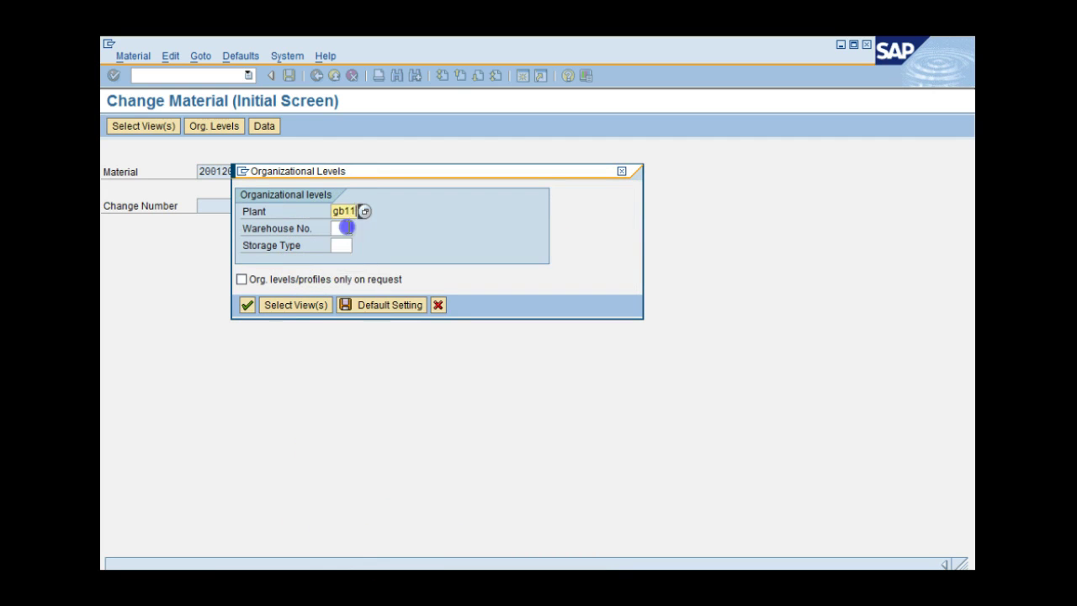
left_click(346, 228)
left_click(341, 242)
left_click(342, 244)
left_click(346, 257)
left_click(249, 301)
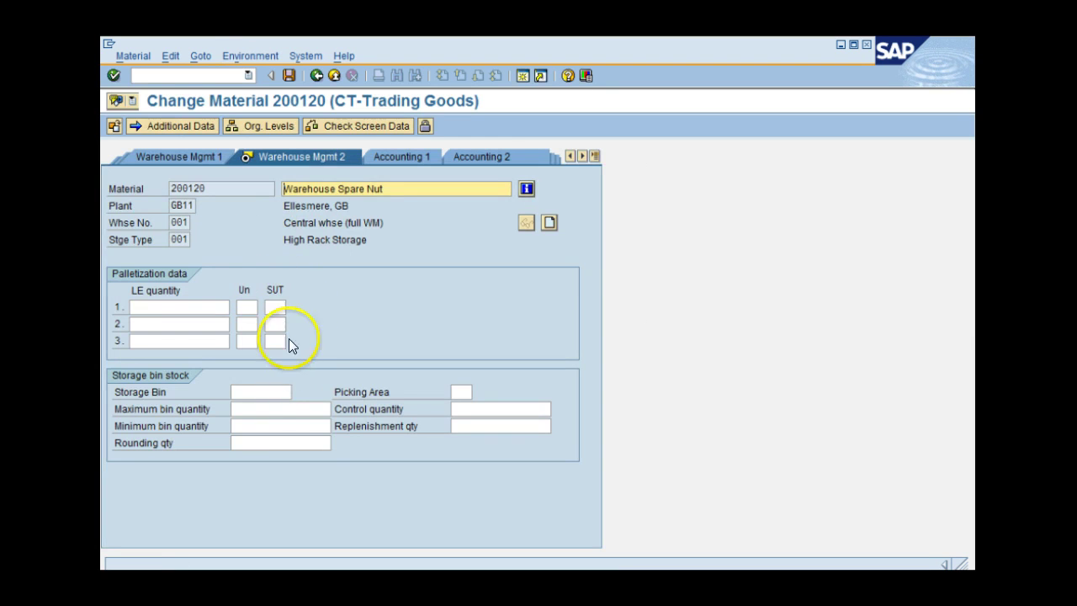
- Review the fixed bin field and the Special movement A setting on Warehouse Mgmt 1, then exit
left_click(271, 393)
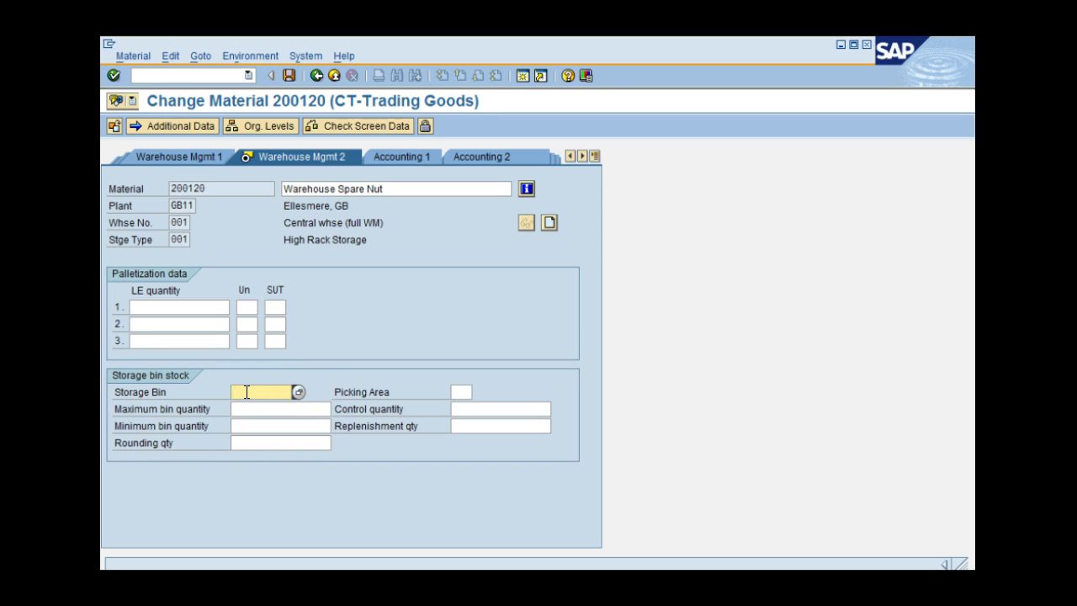
left_click(201, 157)
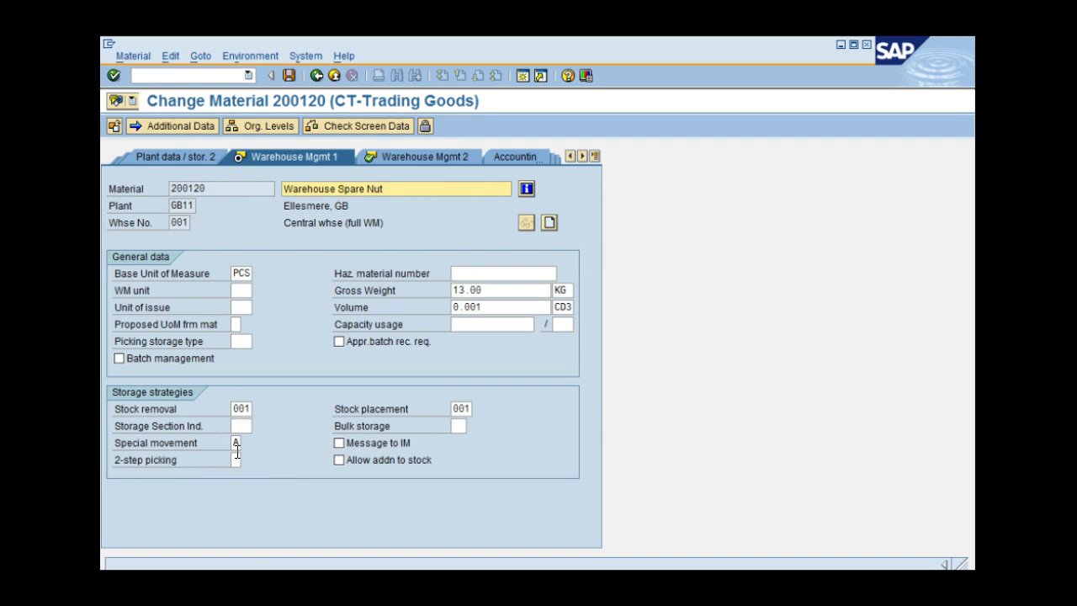
left_click(240, 446)
left_click(315, 77)
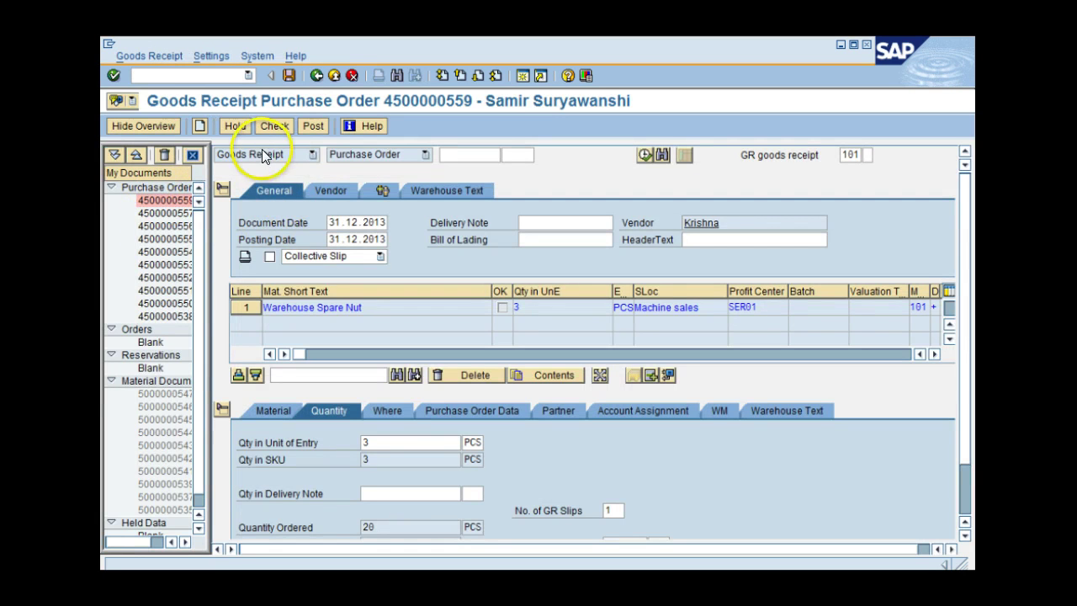
left_click(274, 125)
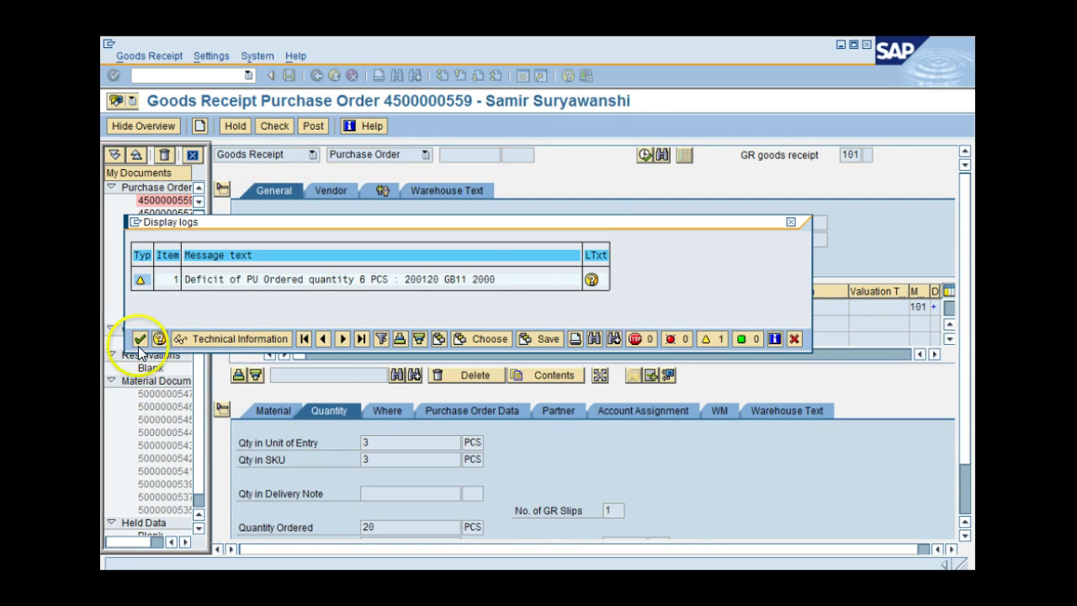
left_click(140, 339)
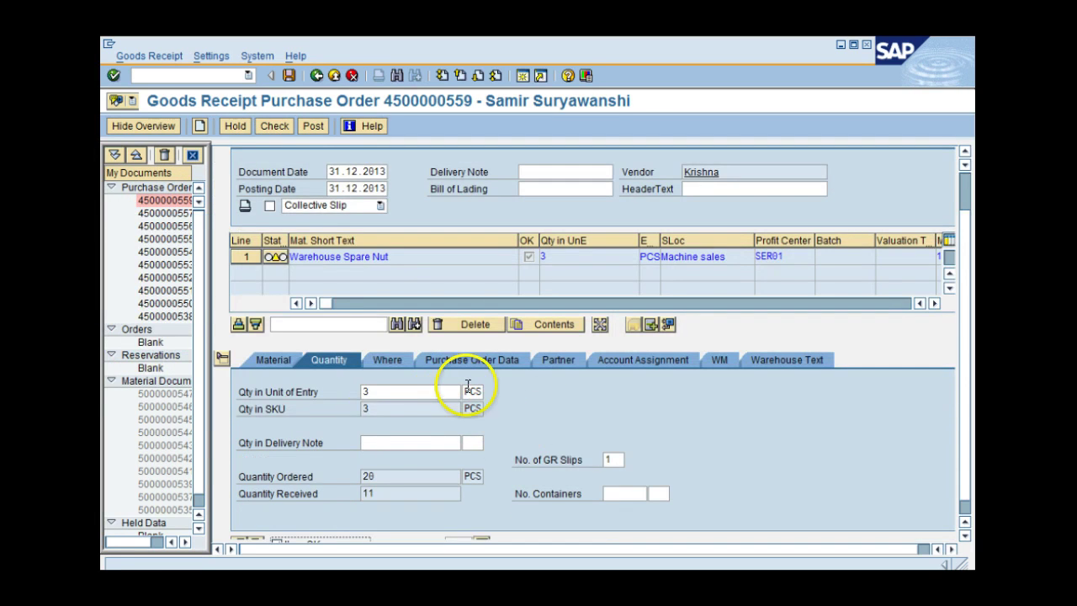
left_click(313, 126)
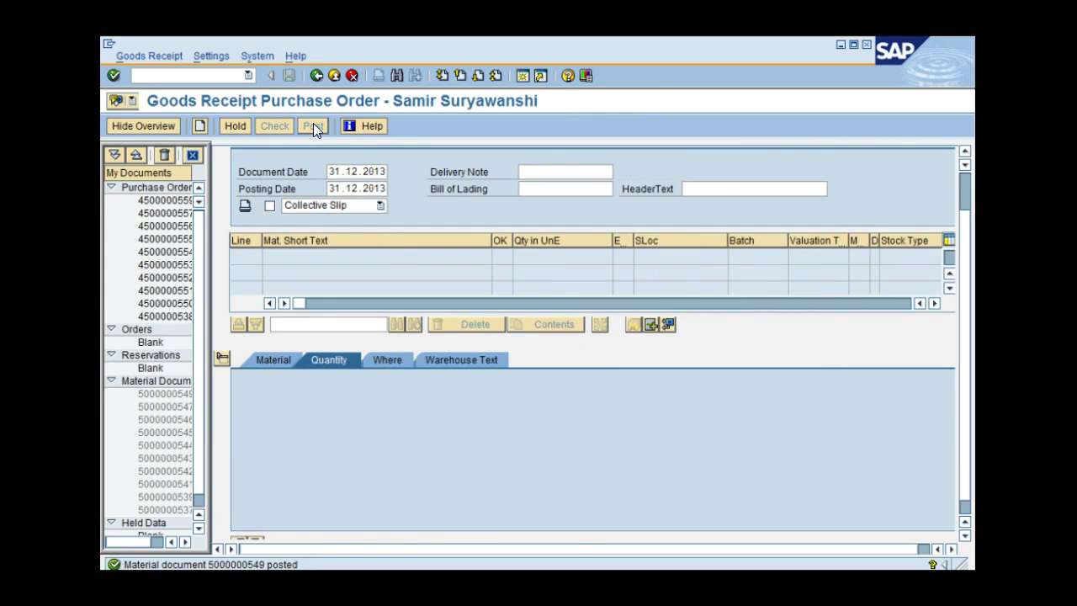
left_click(316, 76)
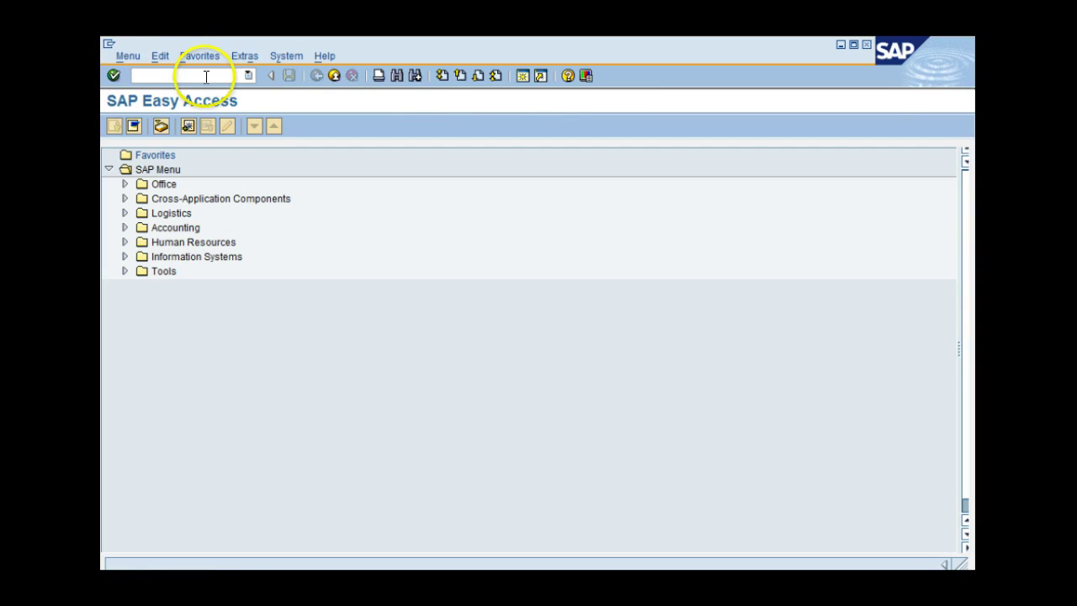
left_click(207, 76)
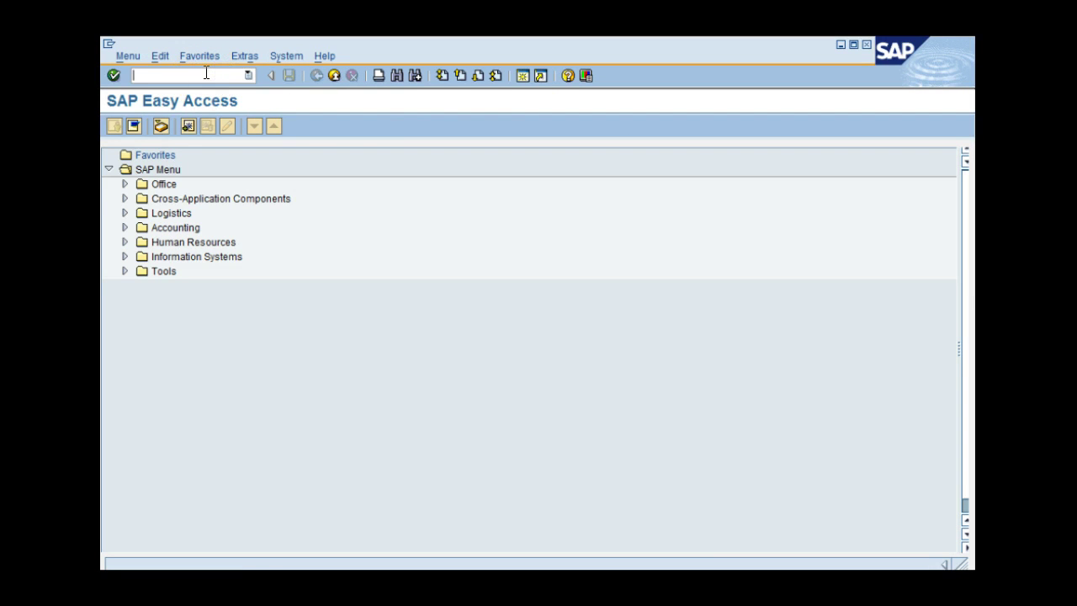
- Display transfer order 25 with transaction LT21
type("lt21")
key("Return")
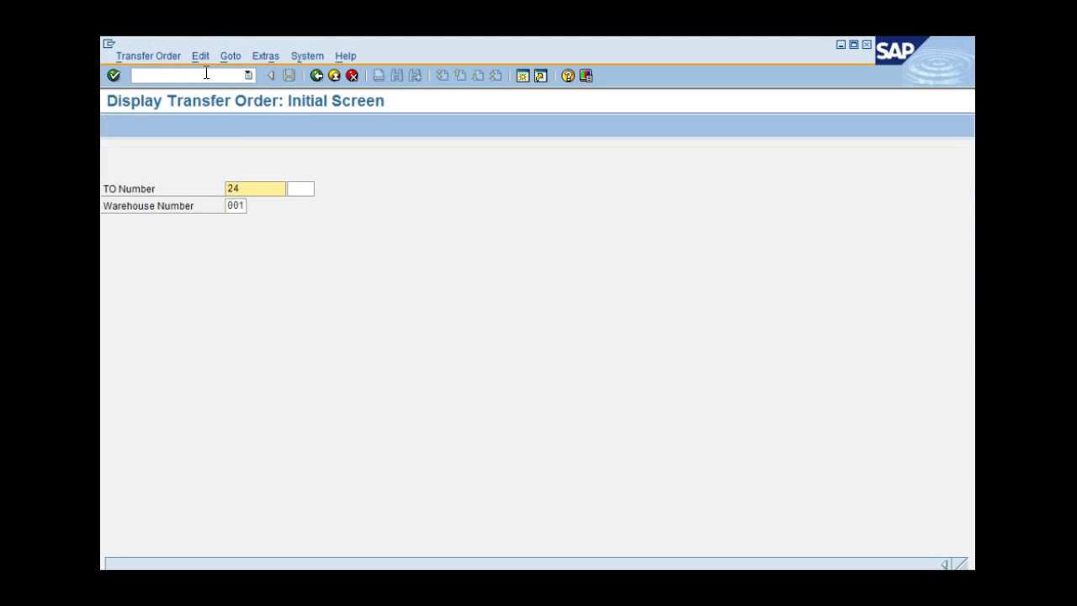
left_click(255, 186)
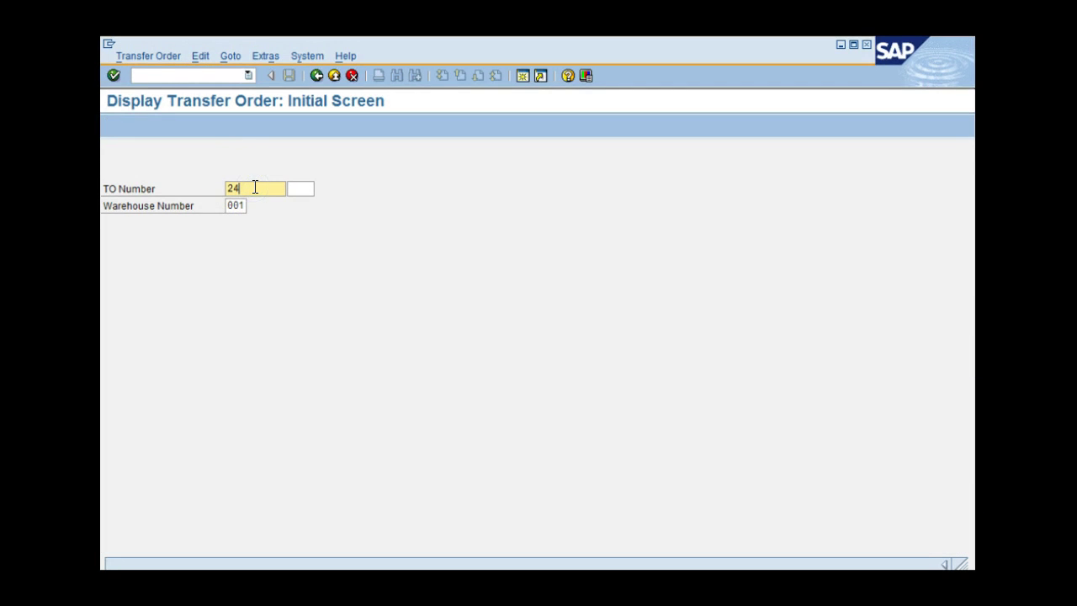
key("BackSpace")
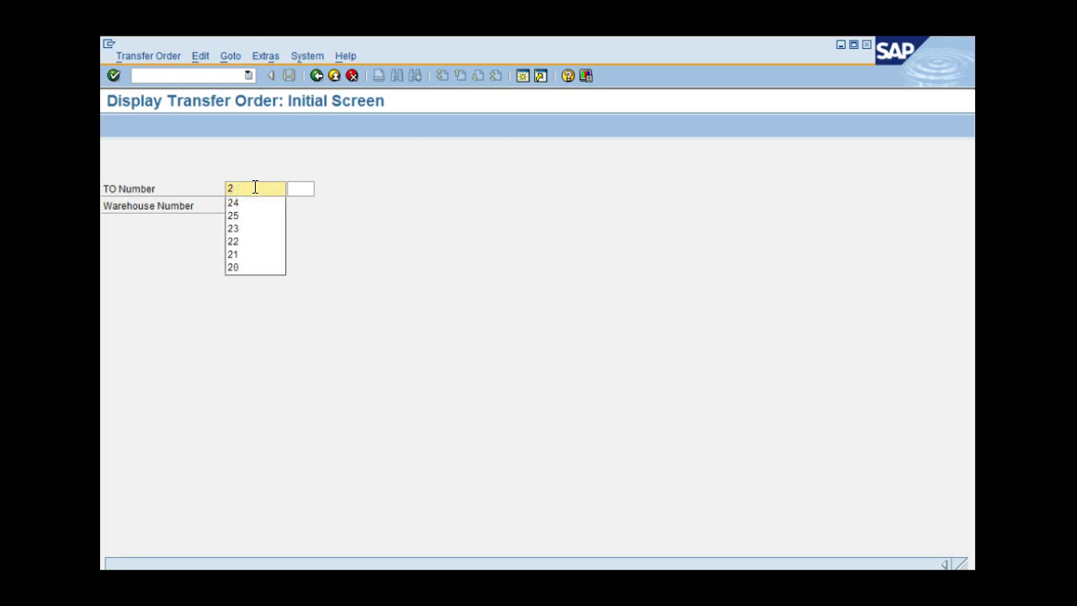
type("5")
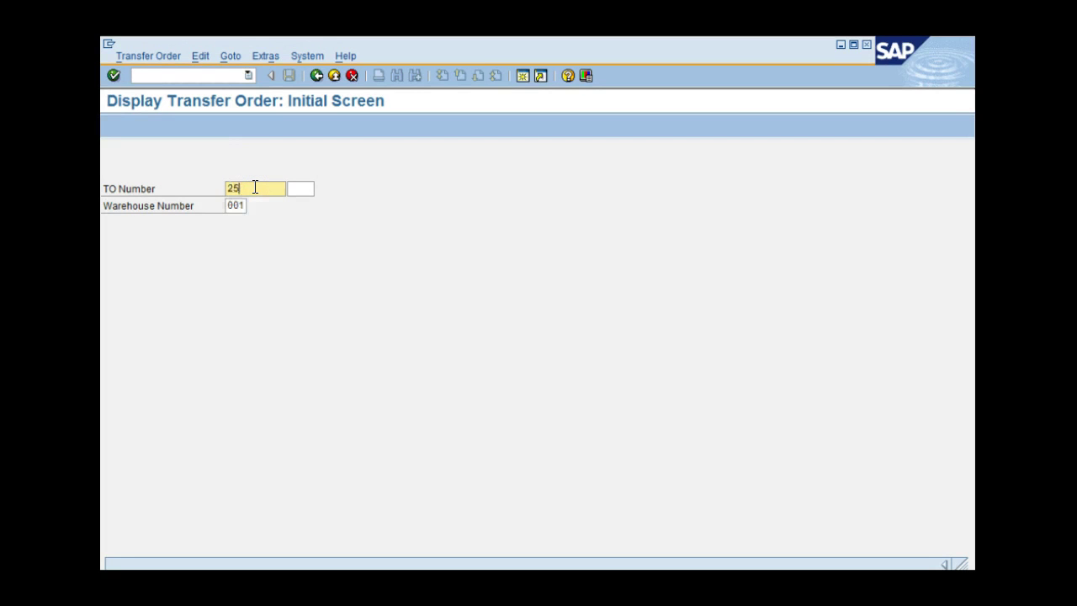
key("Return")
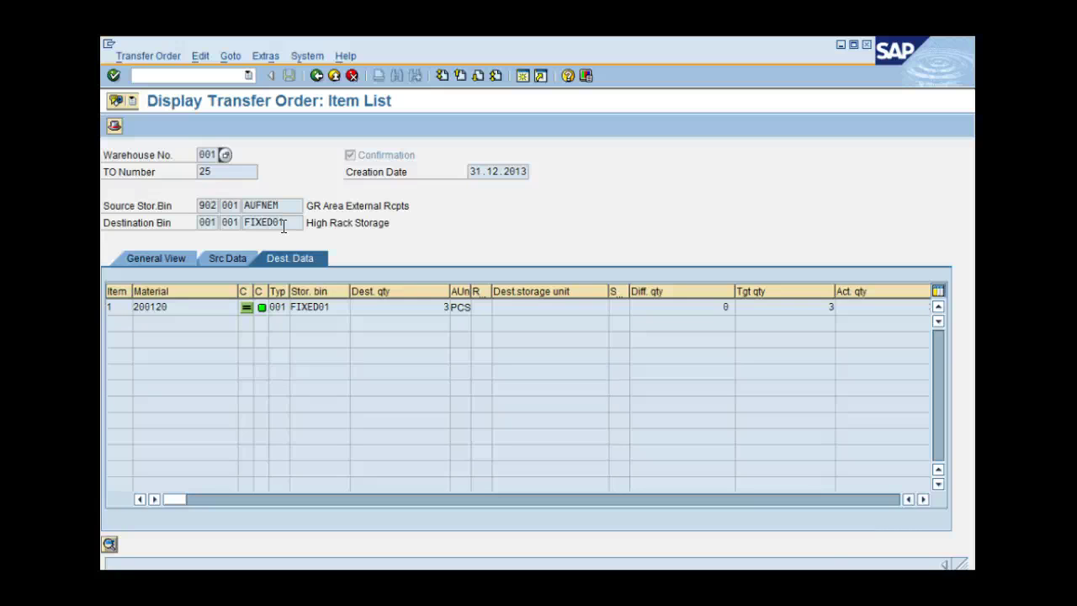
- Review the transfer order 25 header details, then return to its item list
left_click(115, 125)
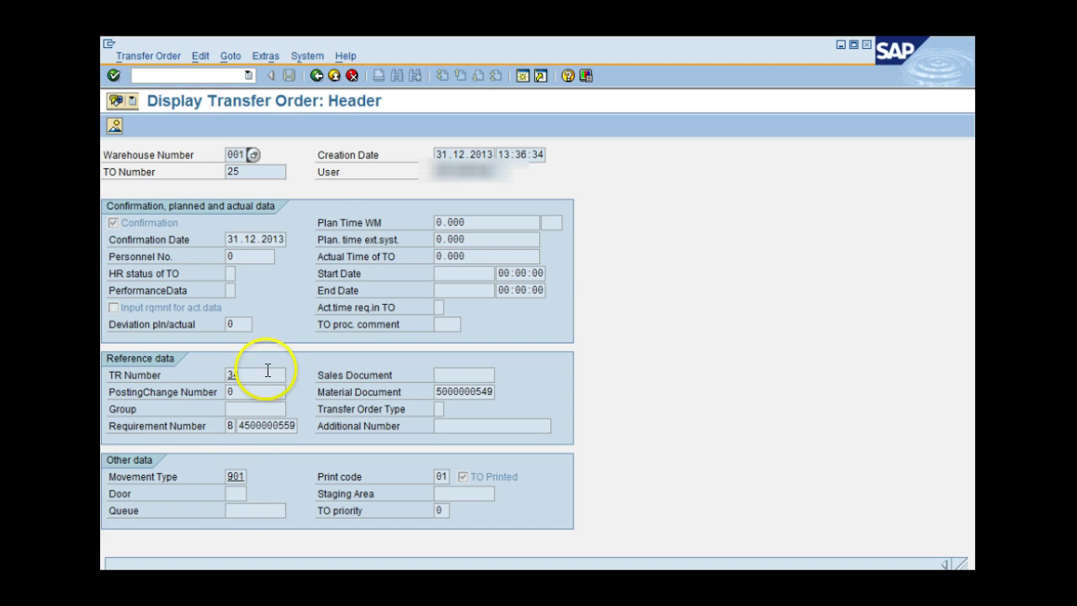
left_click(317, 76)
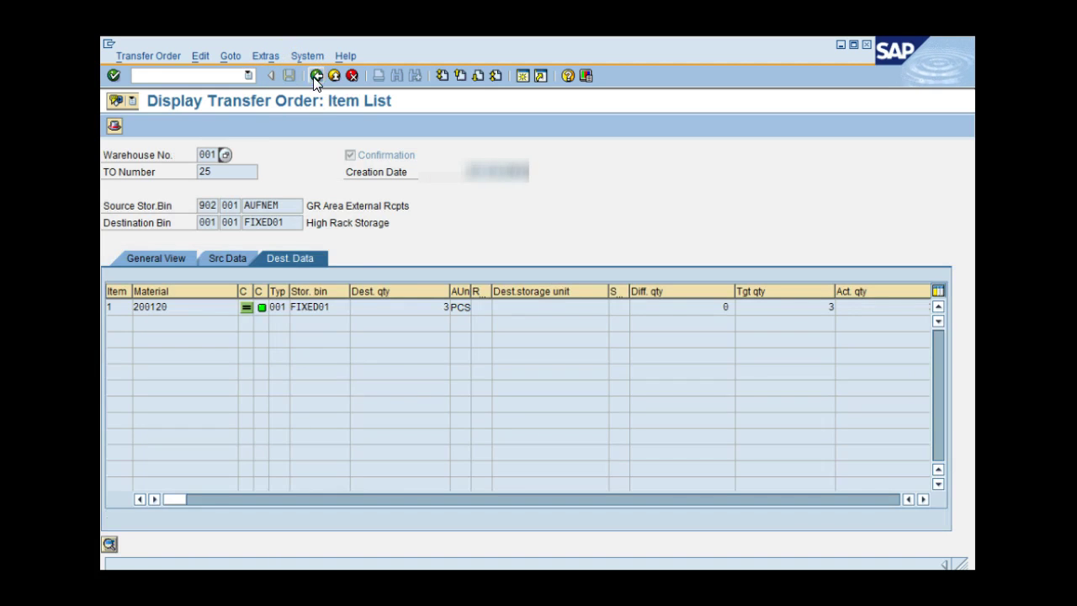
left_click(409, 309)
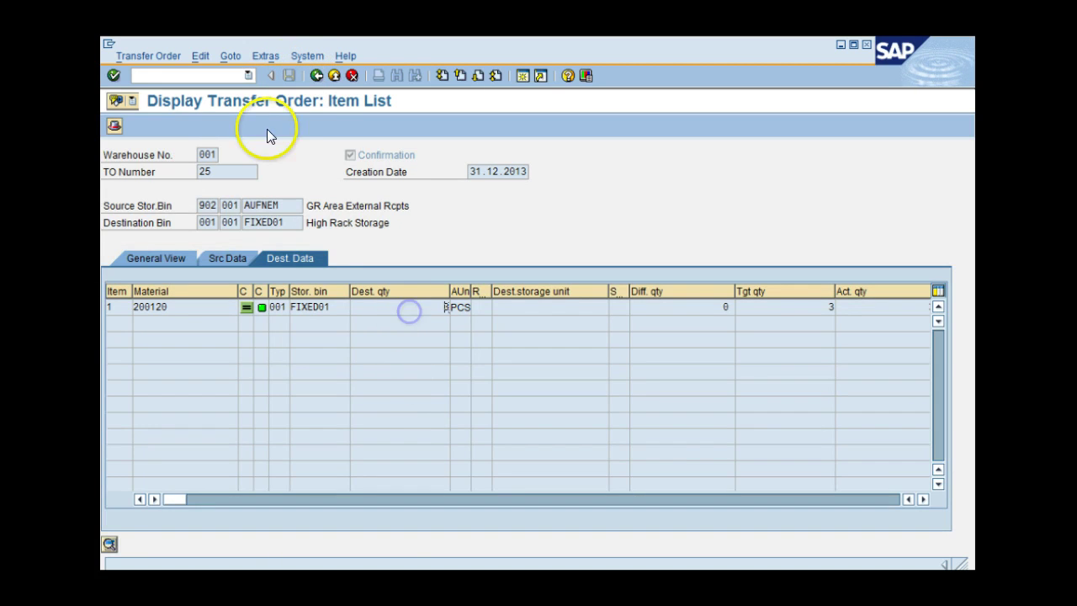